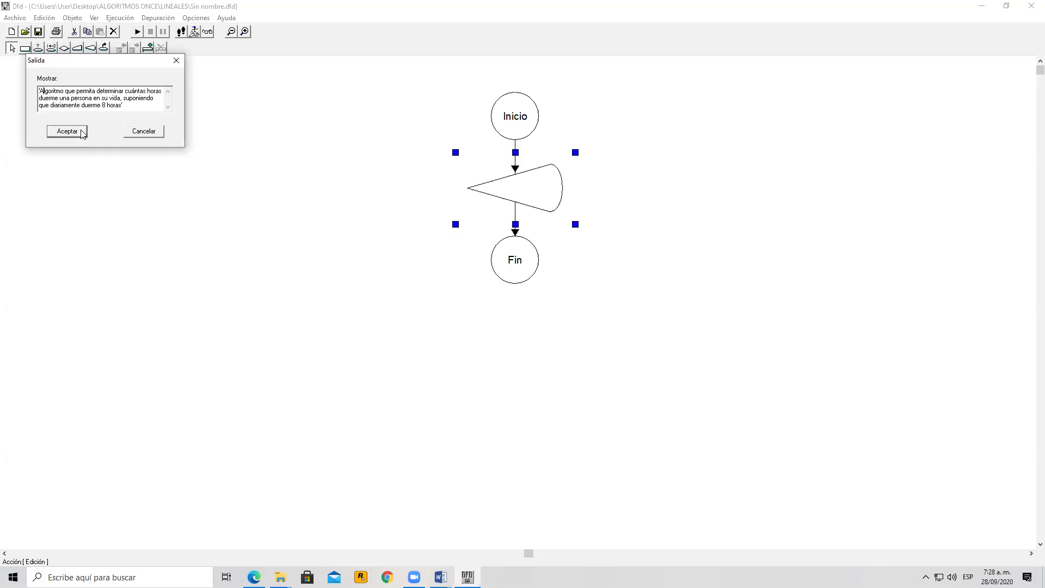
Accept the algorithm description about hours slept in a lifetime as the output symbol's text.
left_click(82, 133)
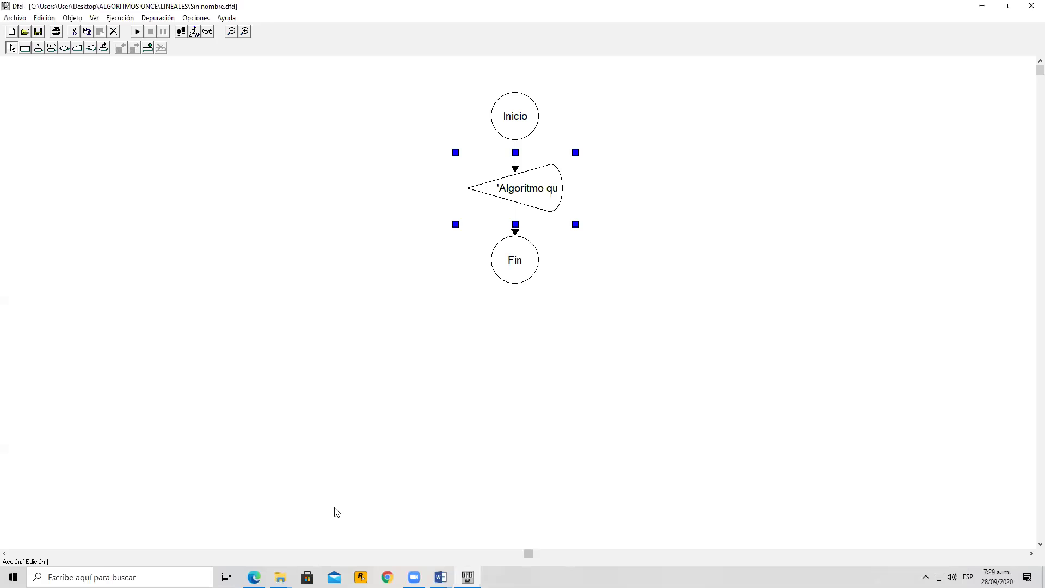
Switch to Edmodo in the browser and save a grade of 5 for the lower student marked Visto in the No entregado list.
key("alt+Tab")
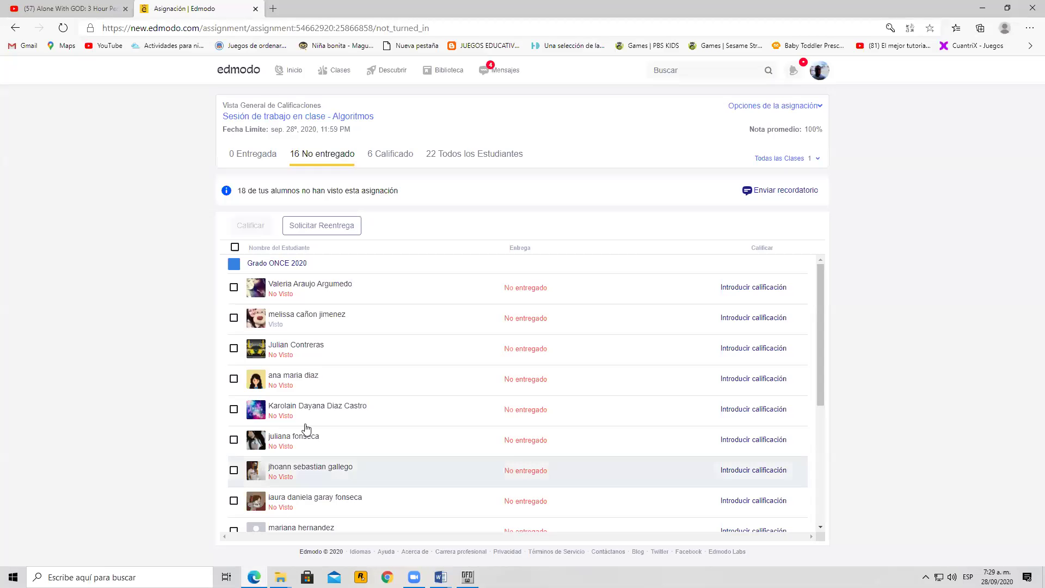
scroll(388, 339, "down", 3)
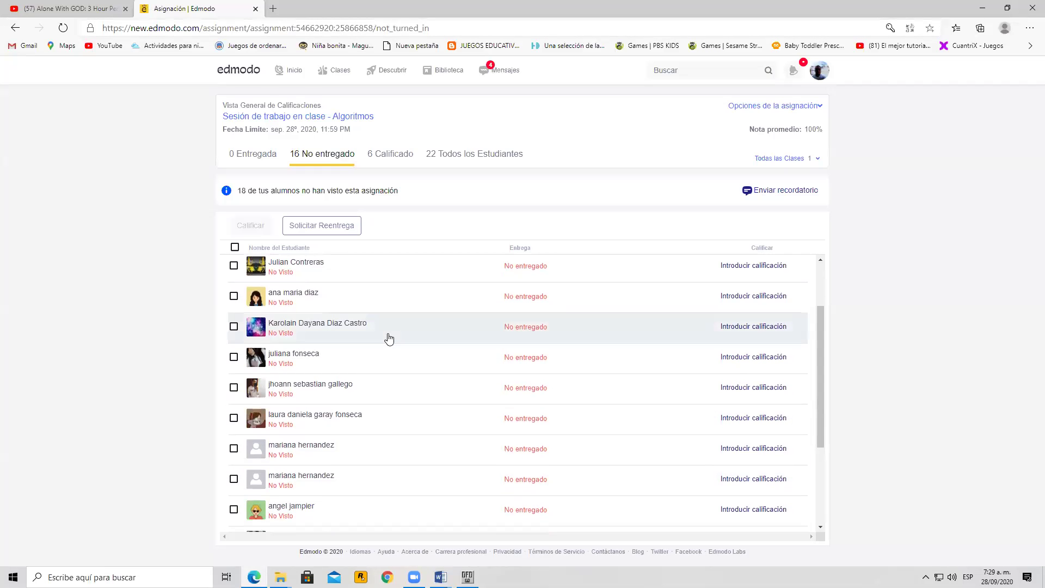
scroll(391, 341, "down", 2)
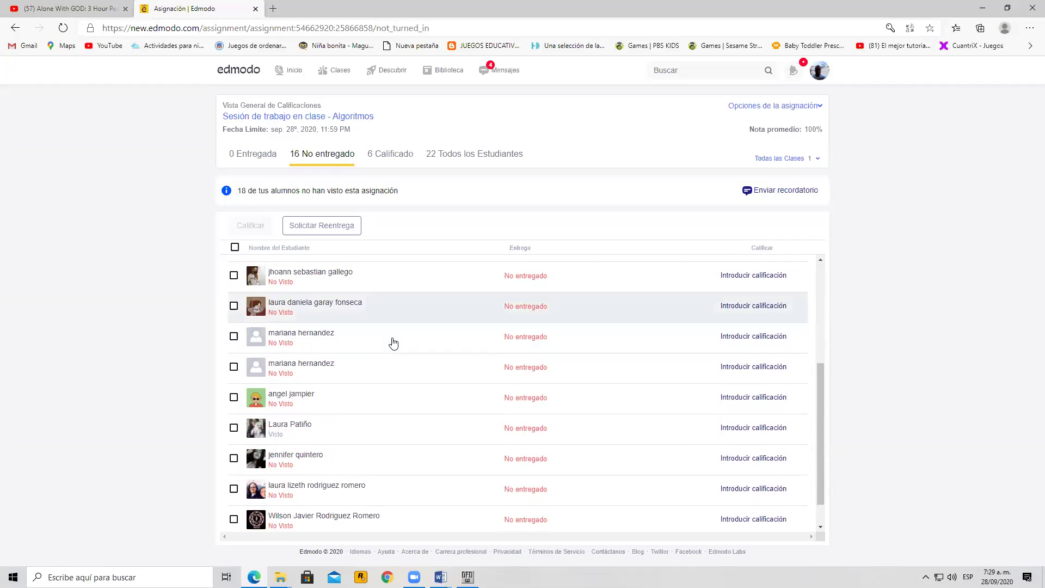
left_click(397, 394)
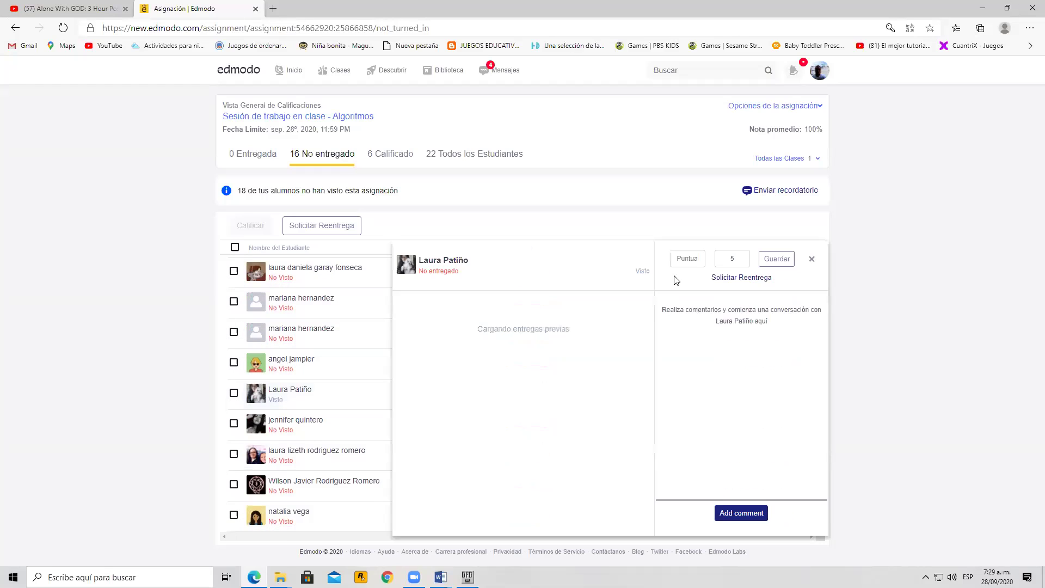
left_click(689, 260)
type("5")
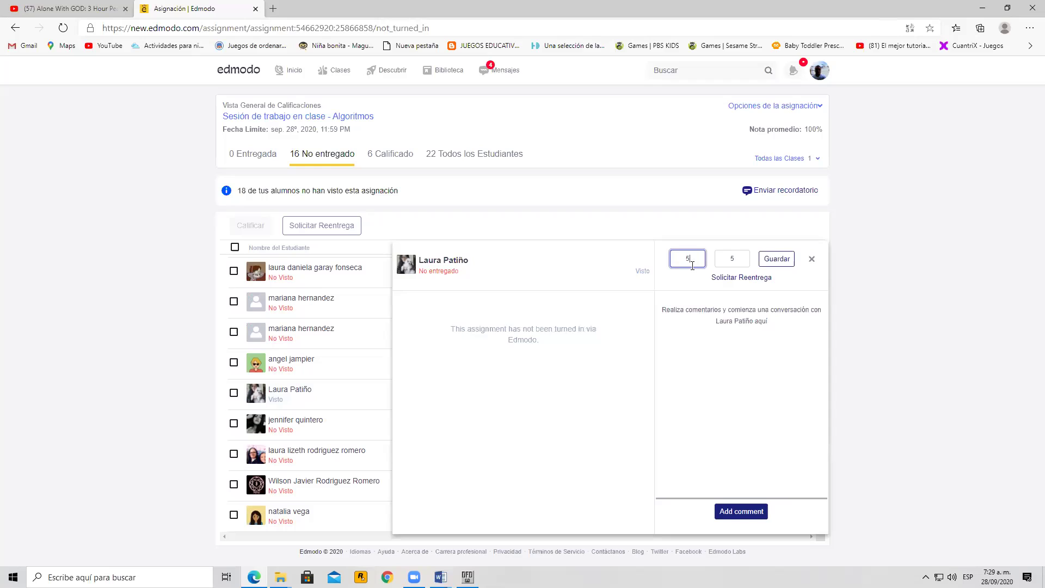
left_click(779, 260)
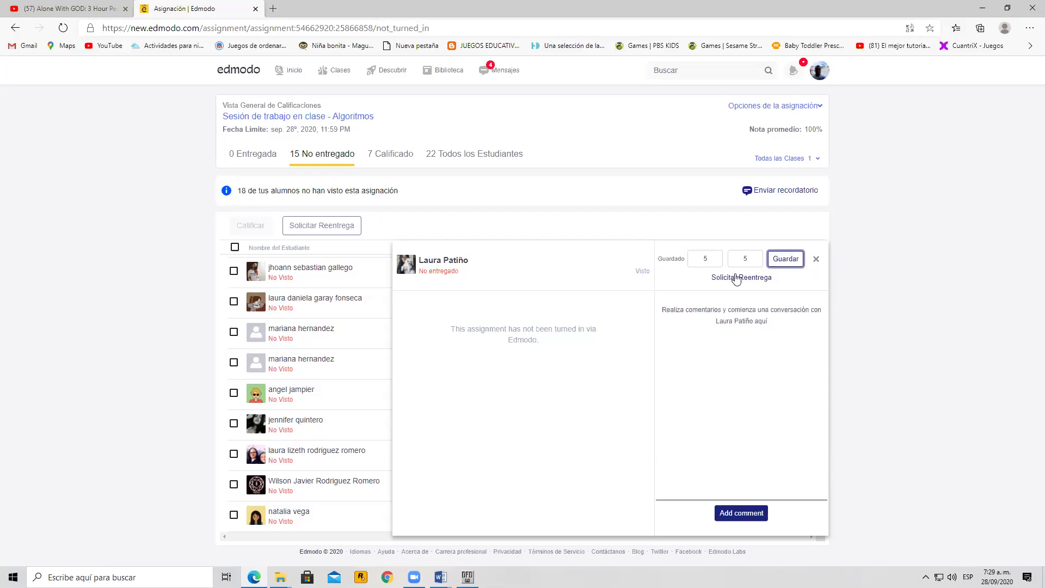
Review the assignment's list of graded students and the list of students who have not submitted.
left_click(384, 159)
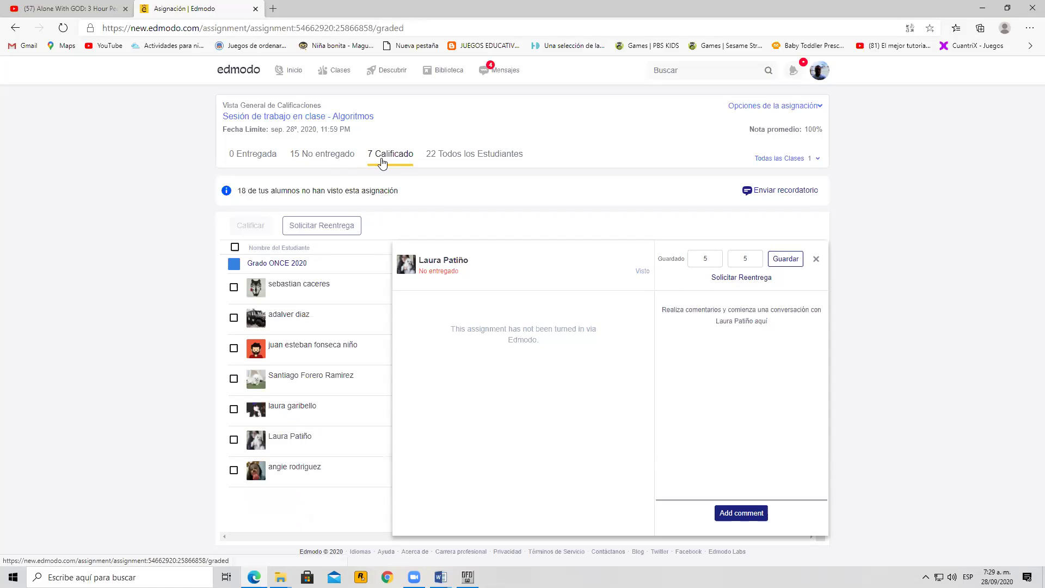
left_click(330, 159)
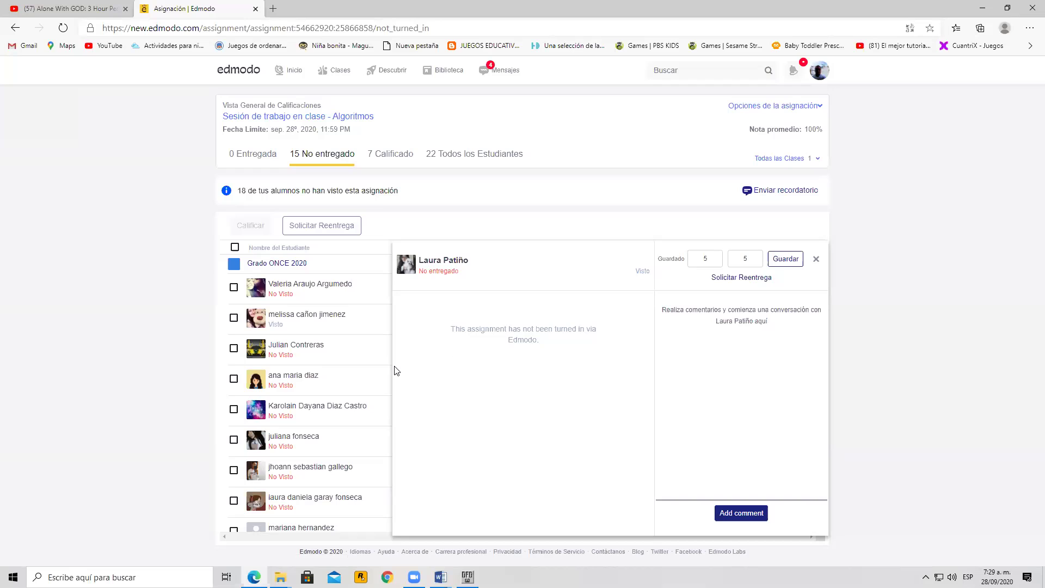
scroll(272, 348, "down", 4)
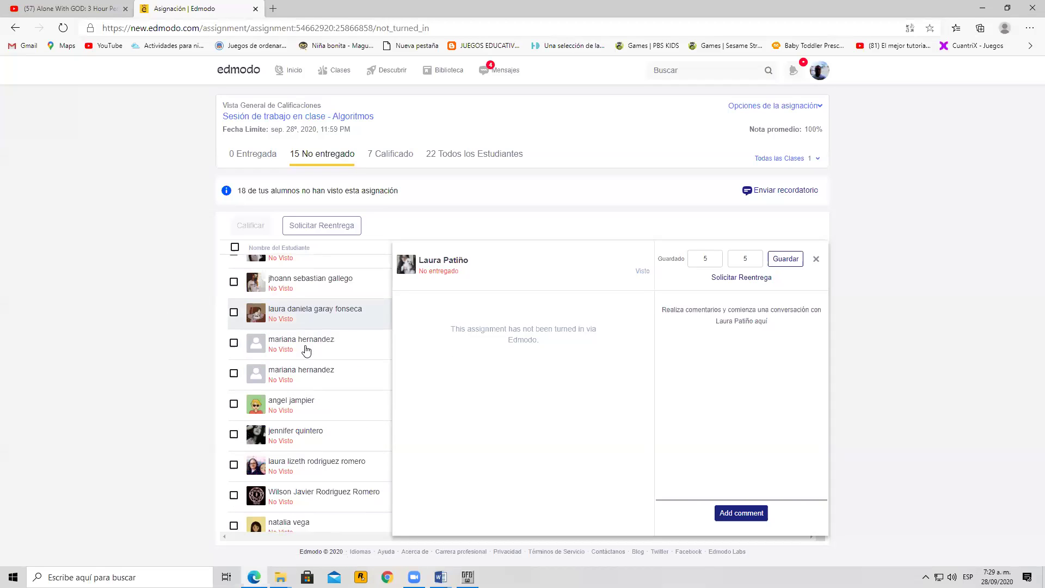
scroll(351, 408, "up", 4)
scroll(352, 393, "down", 4)
scroll(352, 393, "up", 4)
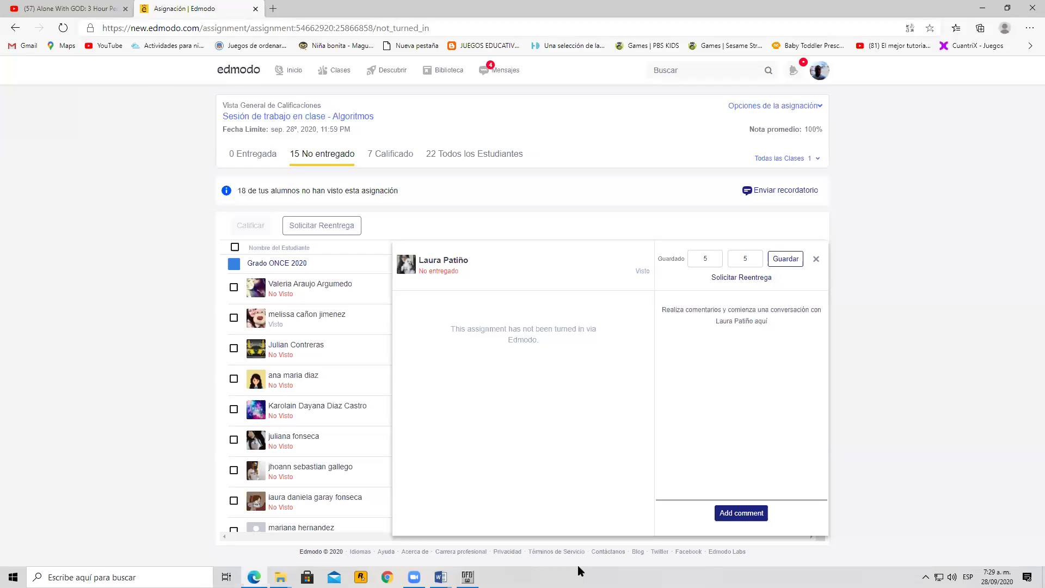
Switch to Dfd and read through the description text of the output symbol below Inicio.
left_click(468, 577)
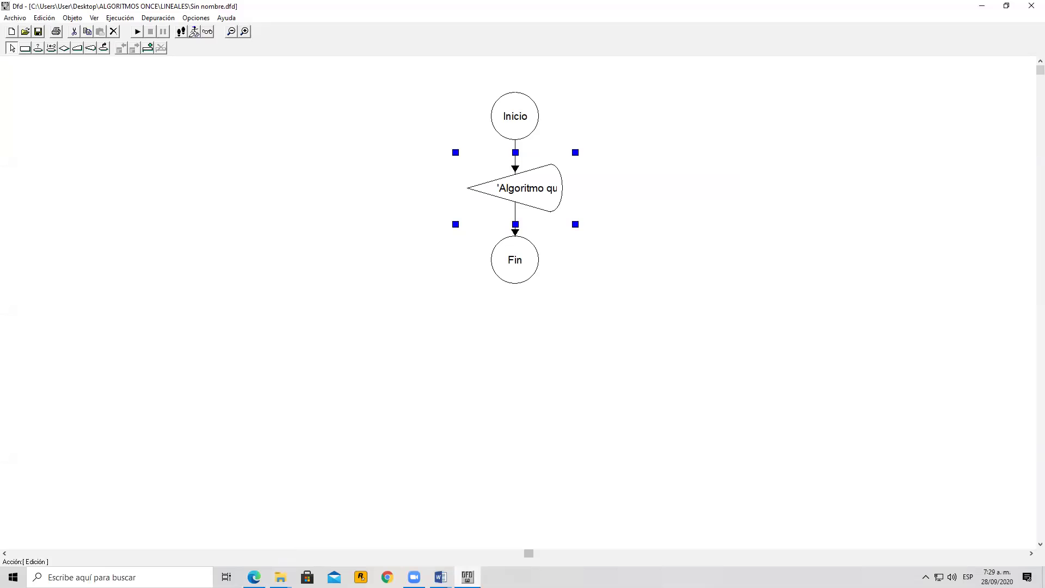
double_click(532, 198)
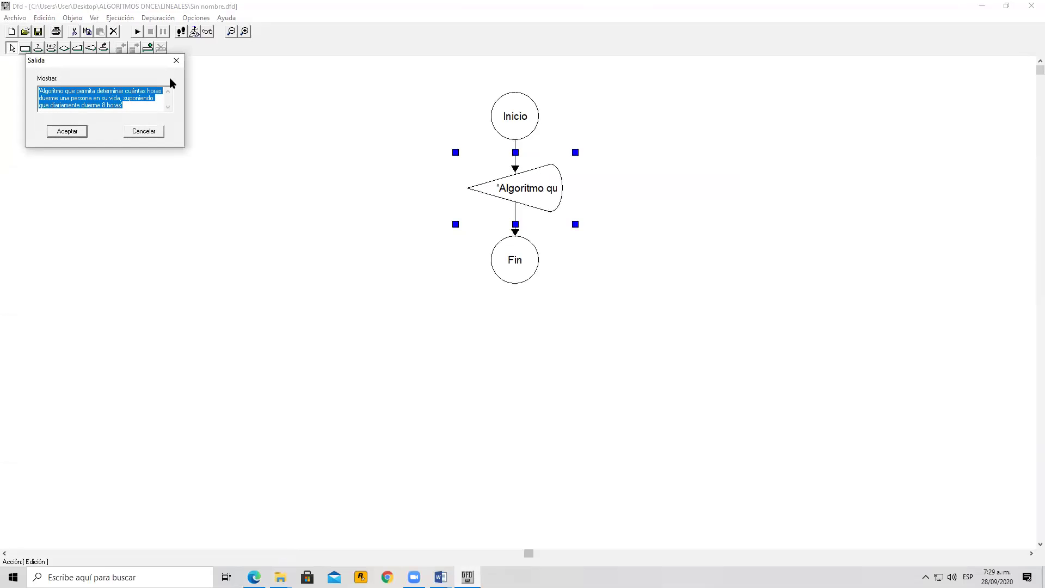
left_click_drag(103, 64, 247, 167)
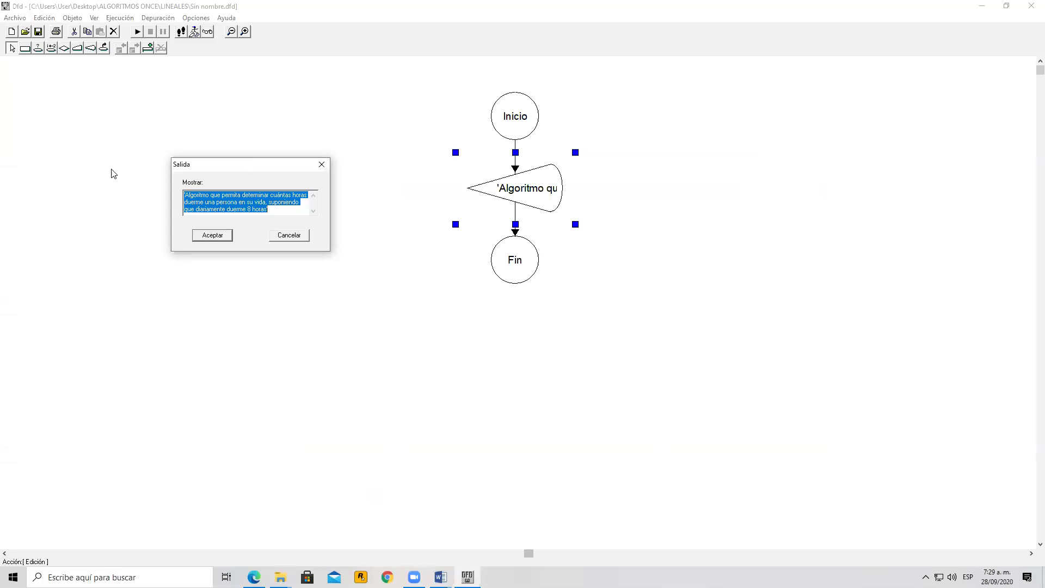
left_click(214, 237)
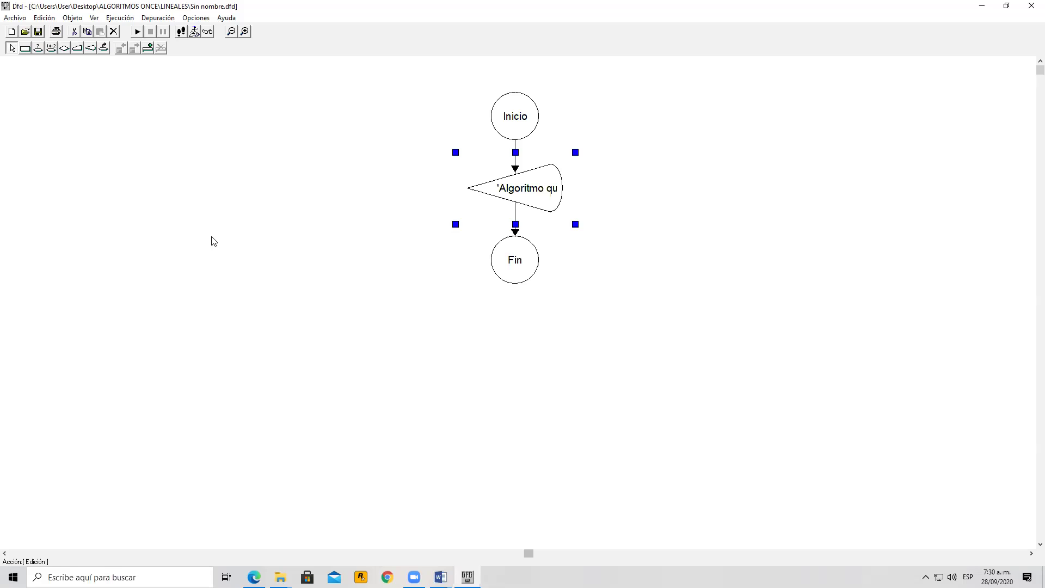
double_click(510, 188)
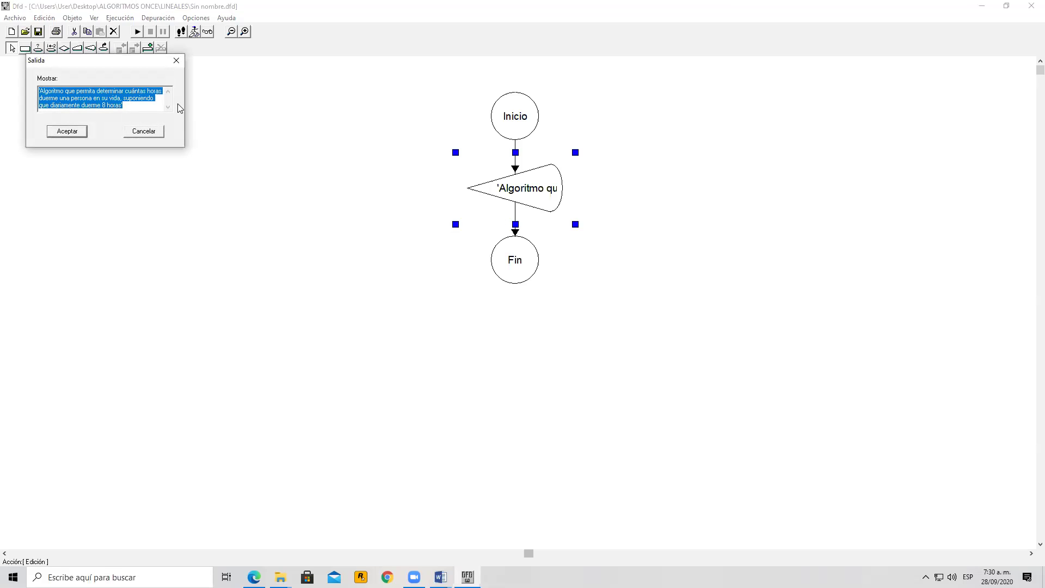
left_click_drag(130, 65, 258, 140)
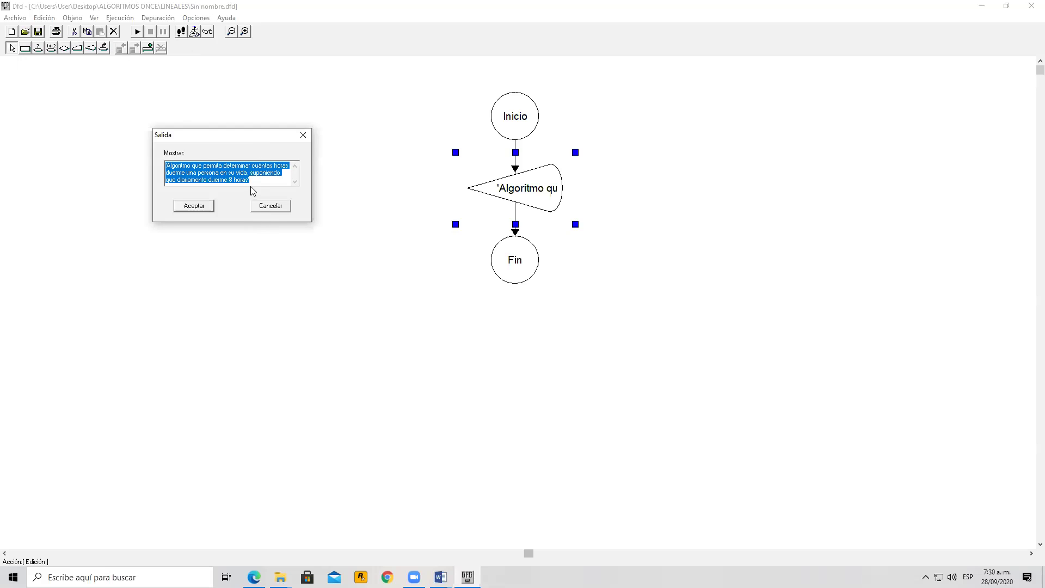
left_click(259, 184)
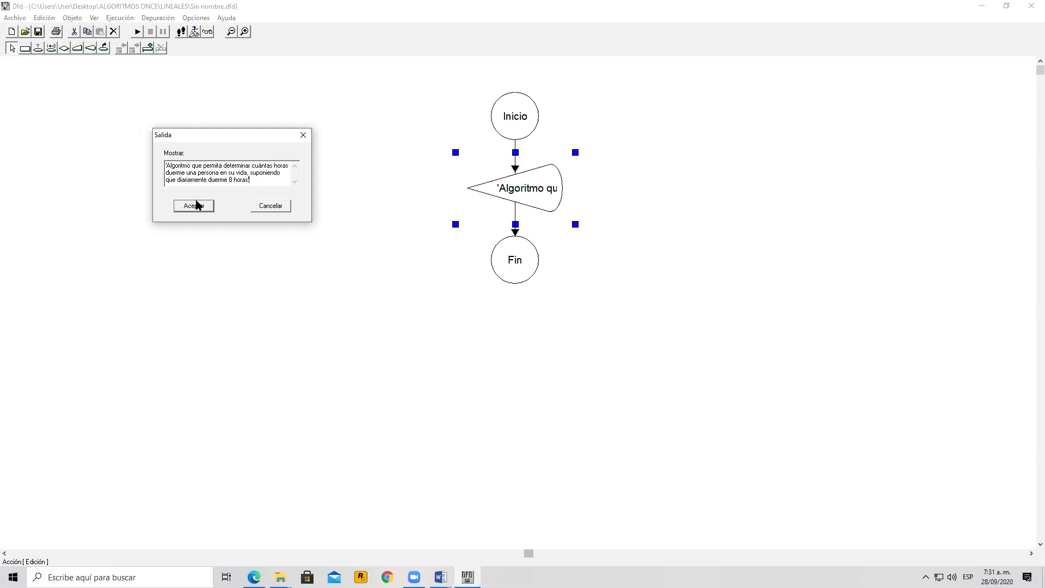
left_click(193, 206)
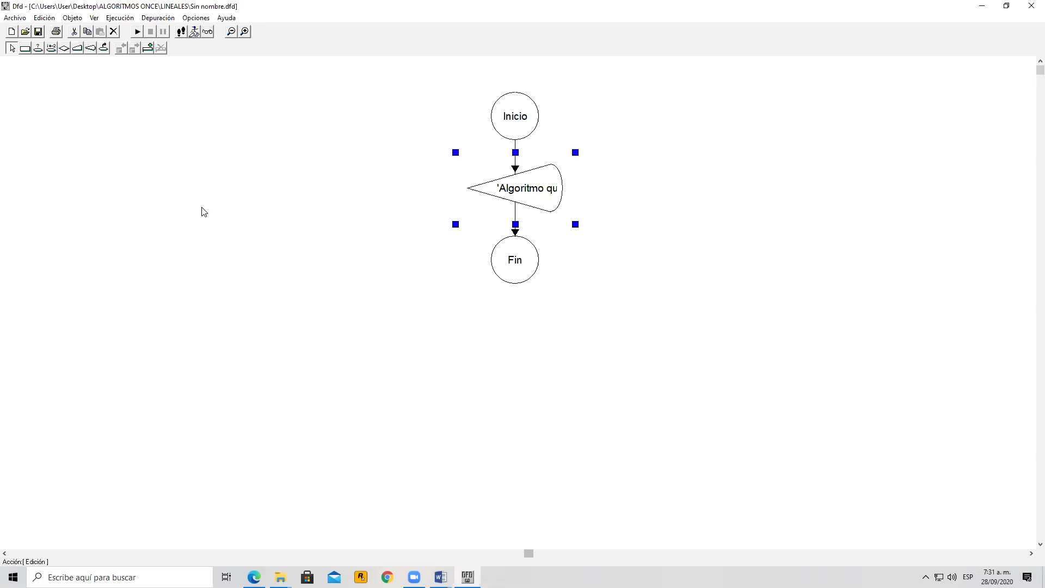
Insert a reading symbol between the description output and Fin, with Edad as its variable.
left_click(79, 49)
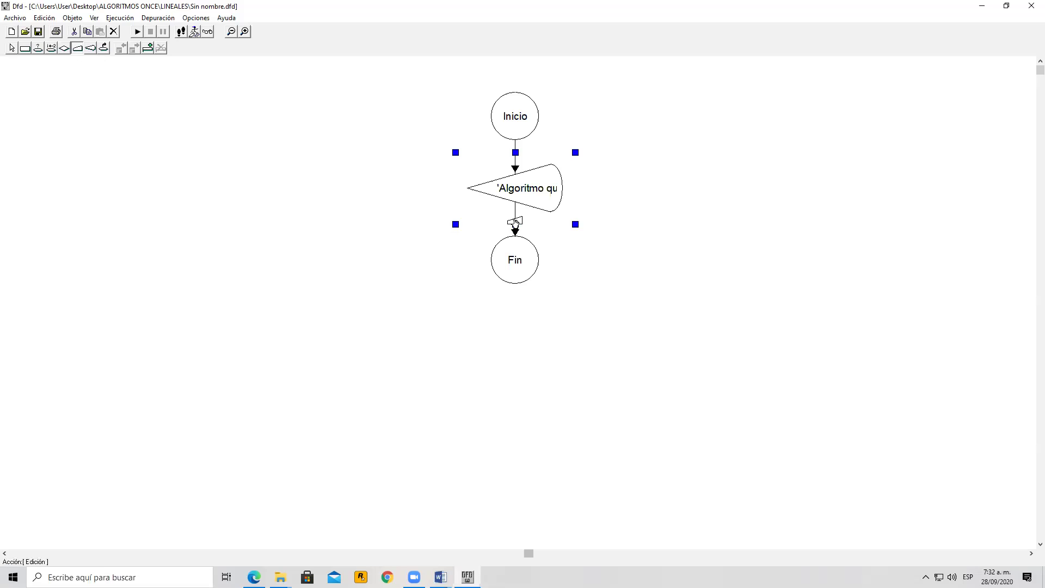
left_click(515, 222)
double_click(540, 268)
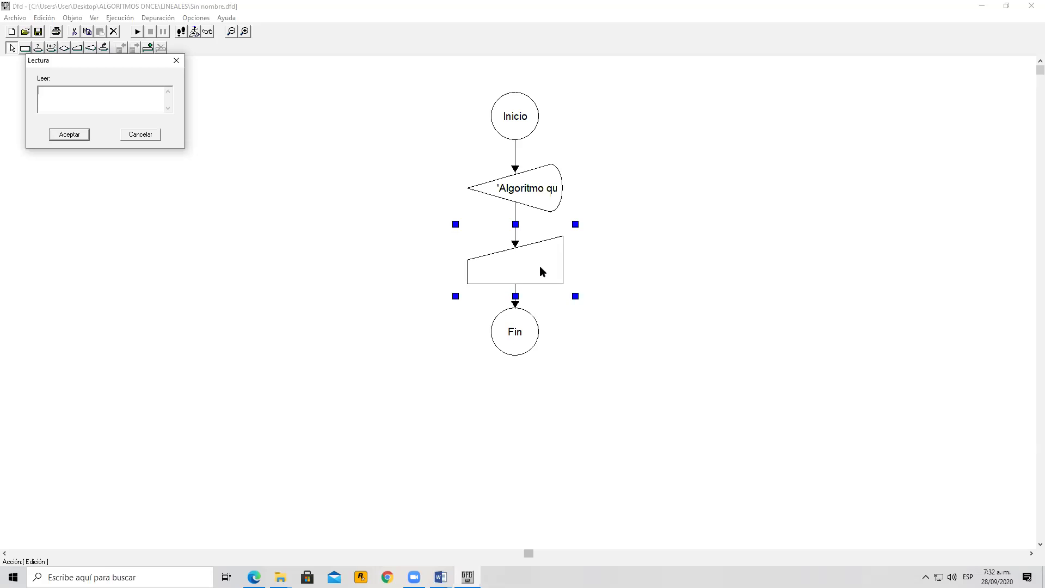
type("Edad")
left_click(64, 135)
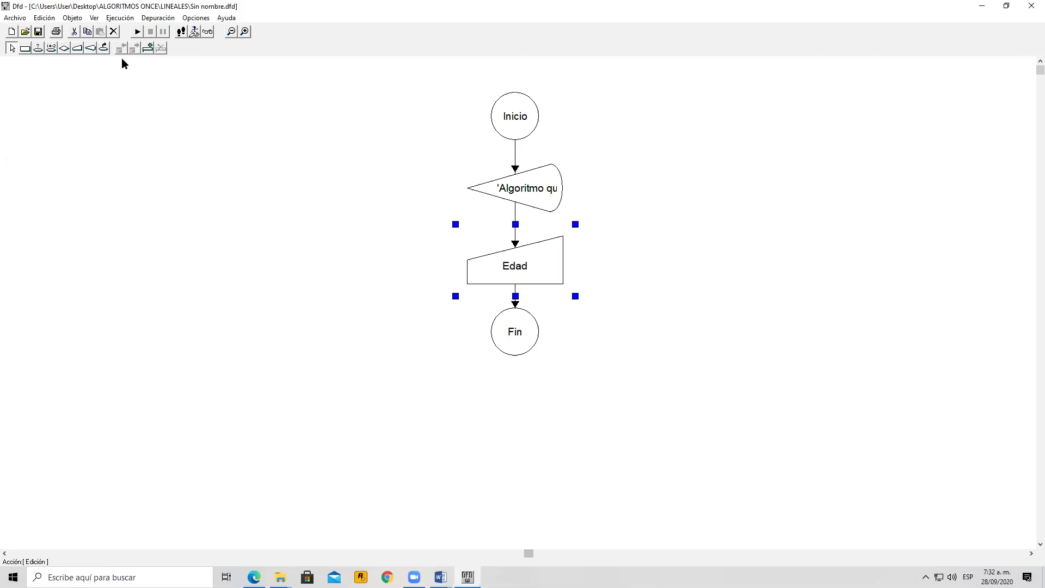
Insert an output symbol before the Edad reading with the message 'Por favor escriba su edad'.
left_click(92, 49)
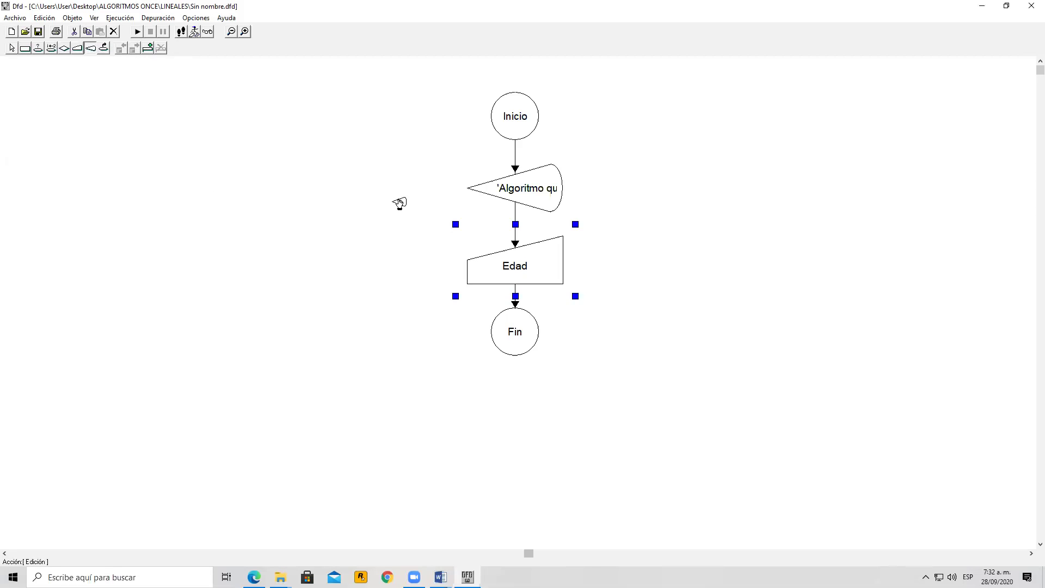
left_click(517, 215)
double_click(534, 264)
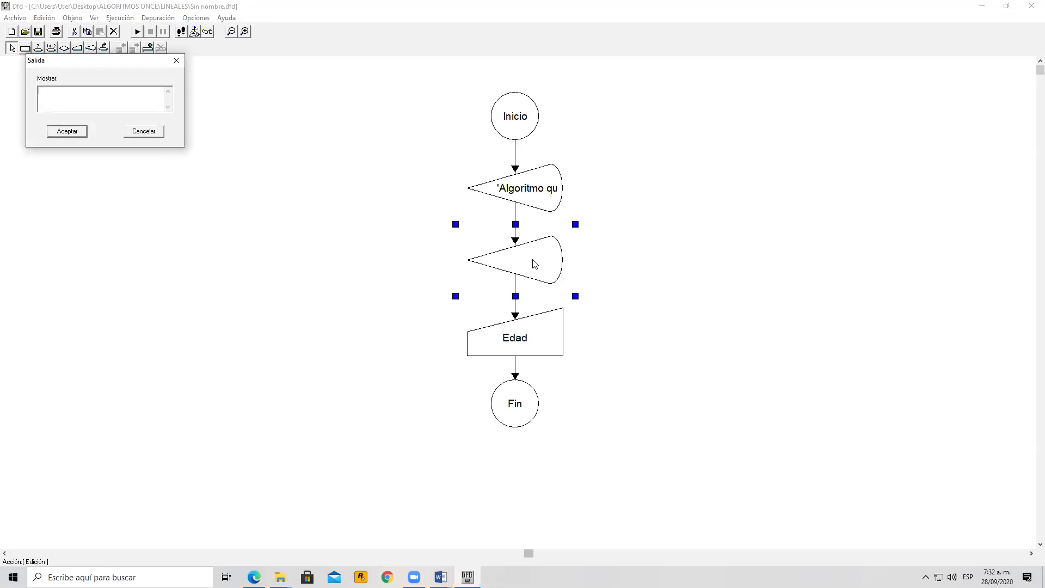
type("'por favor escriba su eda")
key("Delete")
type("P")
left_click(73, 136)
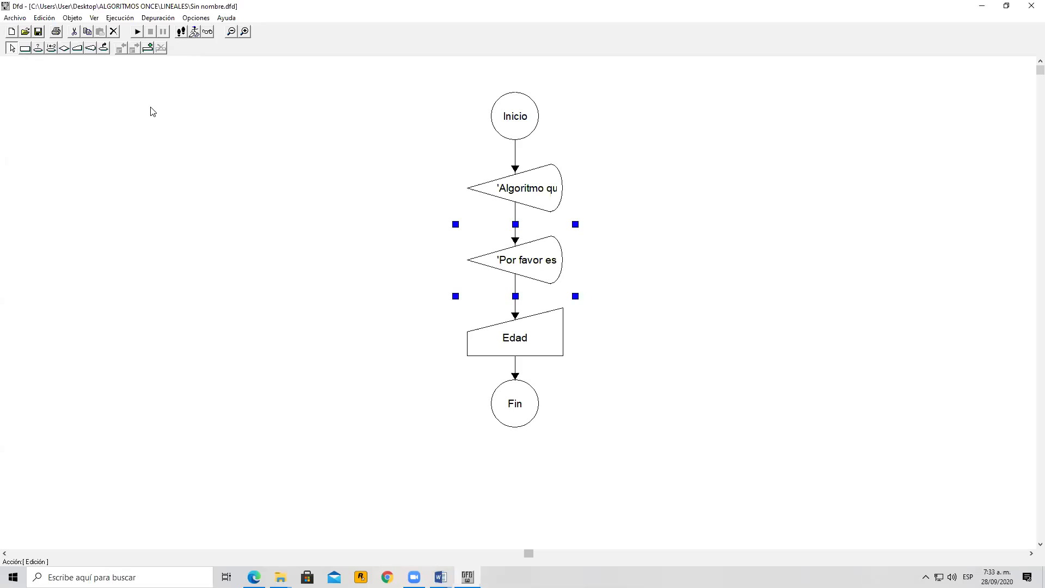
left_click(151, 109)
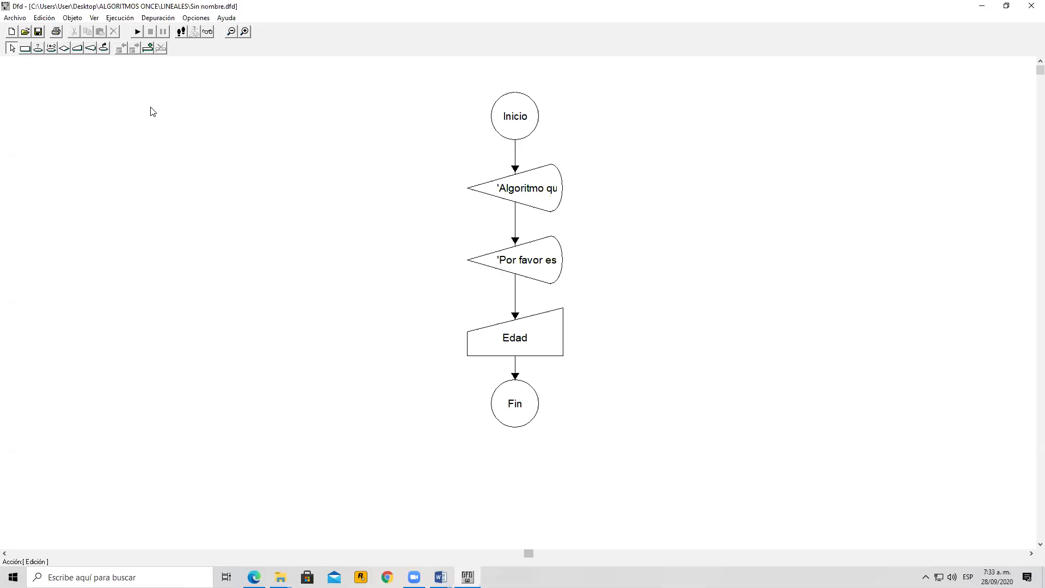
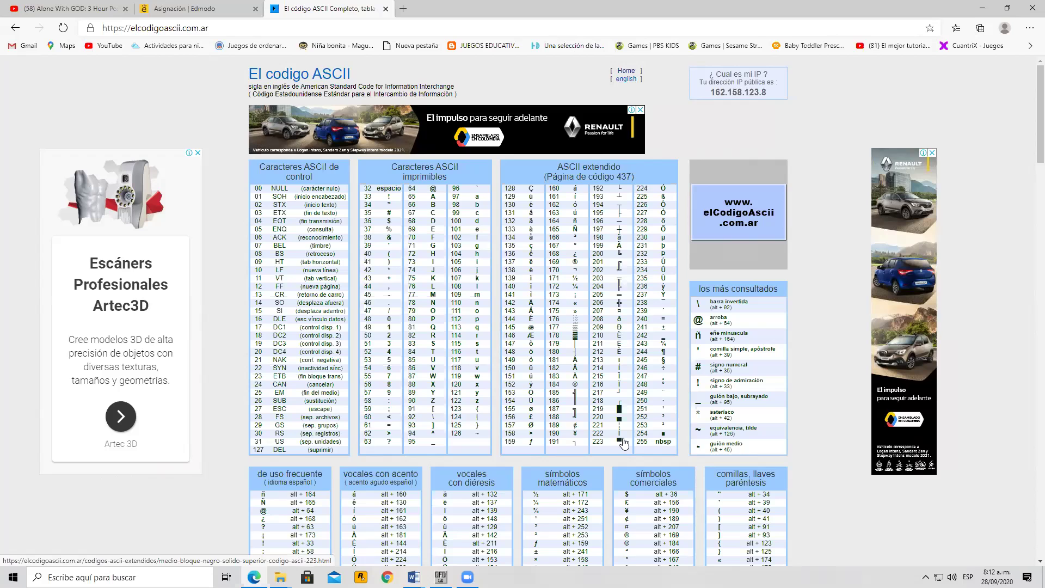
Check exercise 3 in the Word guide guia_de_algoritmos_condicionales and set the Dfd decision's condition to Plata>200000.
left_click(413, 577)
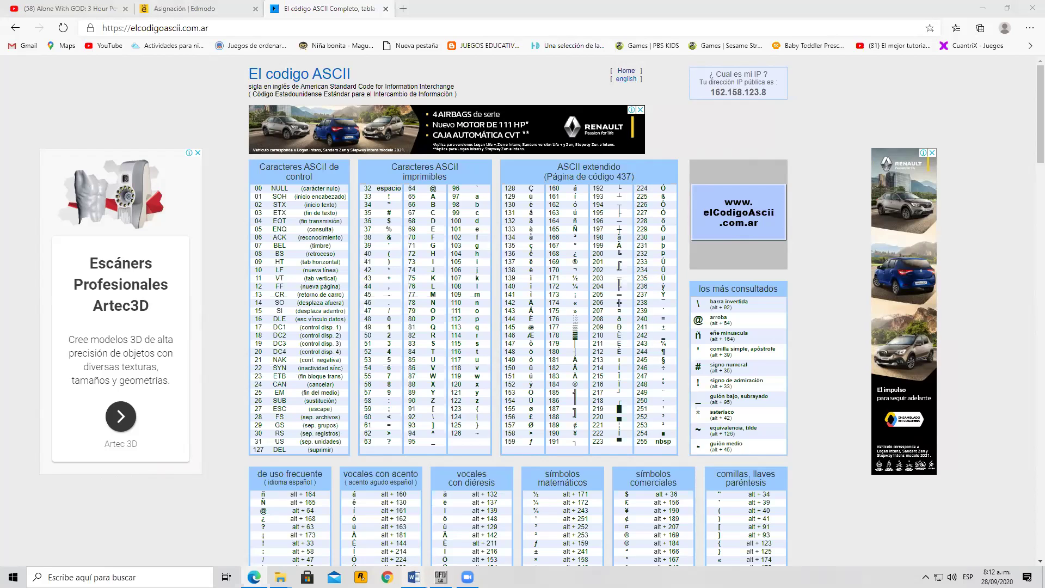
left_click(467, 539)
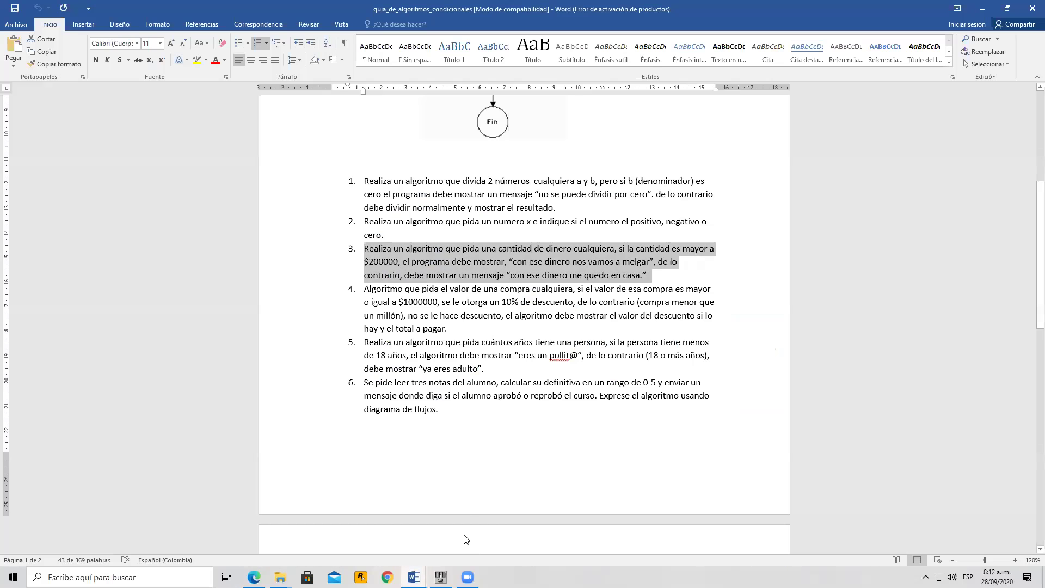
left_click(441, 578)
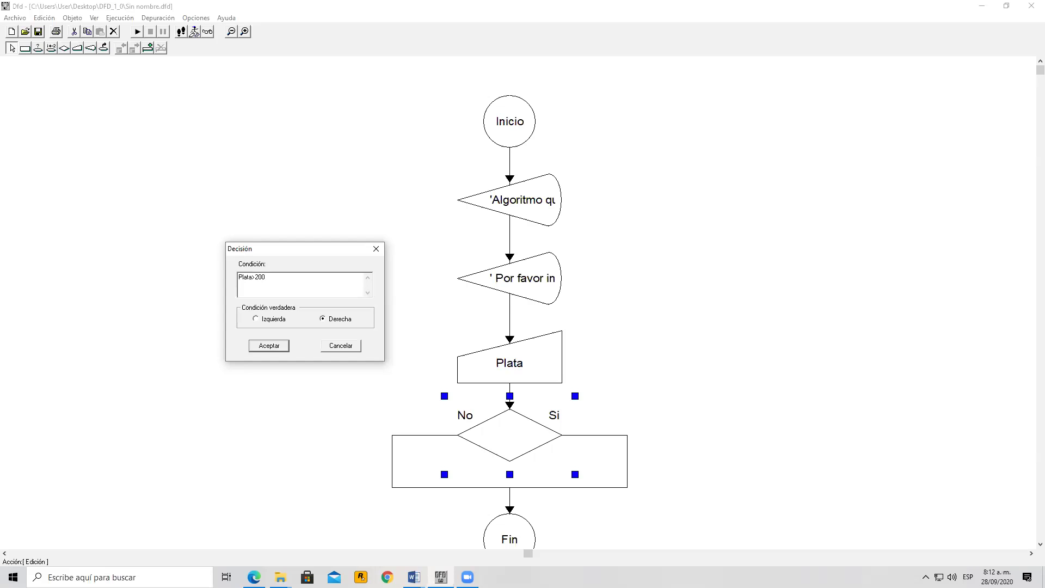
left_click(273, 349)
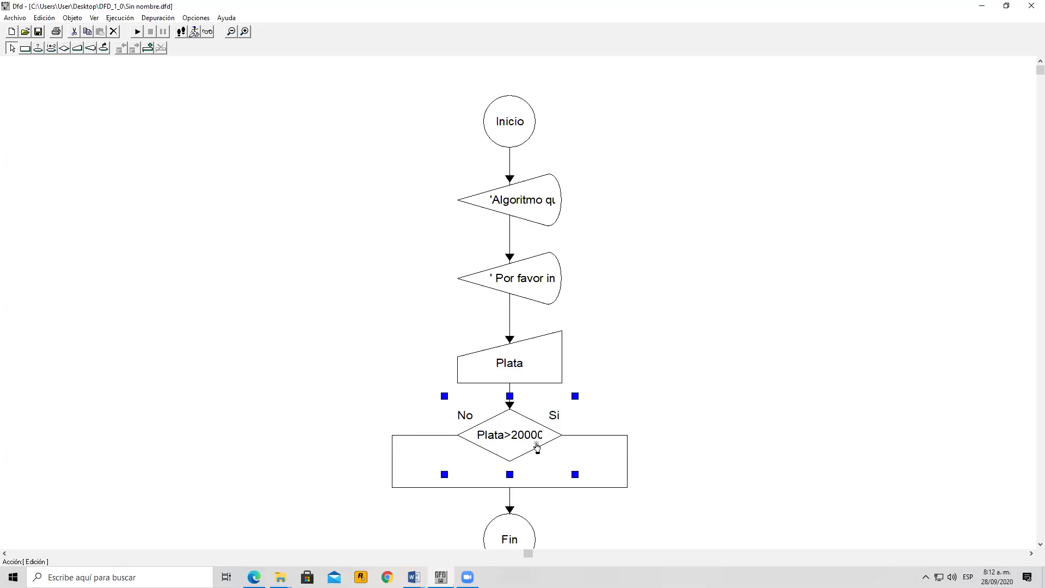
Insert an empty output symbol on each of the decision's Si and No branches.
left_click(88, 48)
left_click(627, 455)
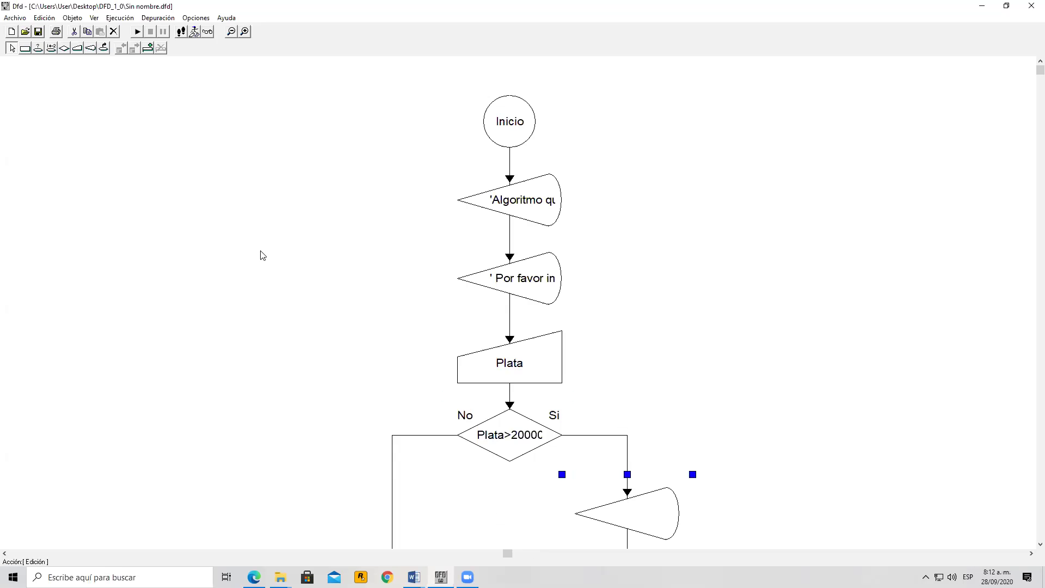
left_click(89, 49)
left_click(396, 471)
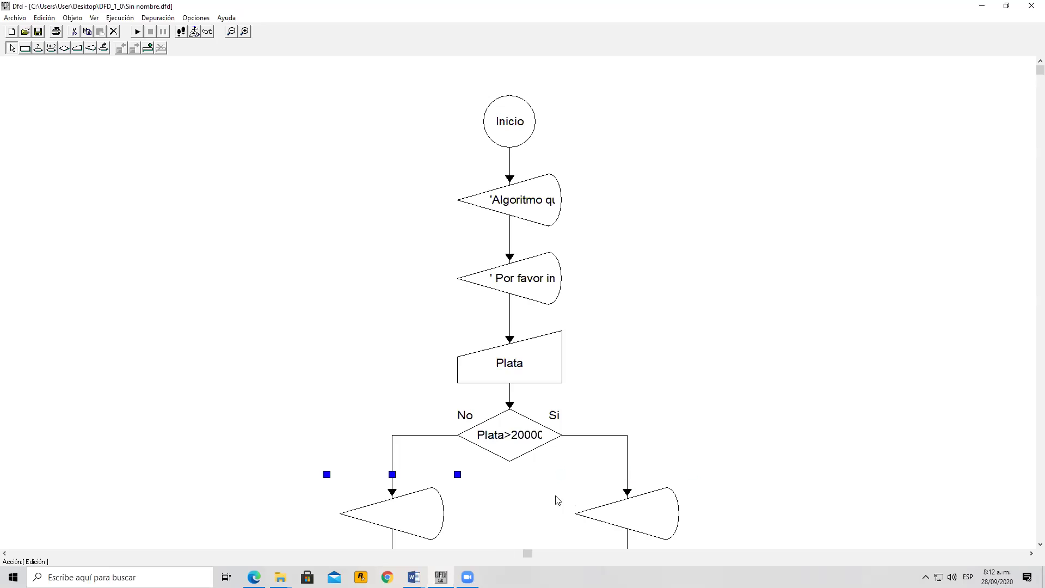
left_click(688, 454)
Set the message of the output symbol on the Si branch to 'Me voy para melgar'.
scroll(1031, 93, "down", 2)
left_click_drag(1032, 93, 1029, 194)
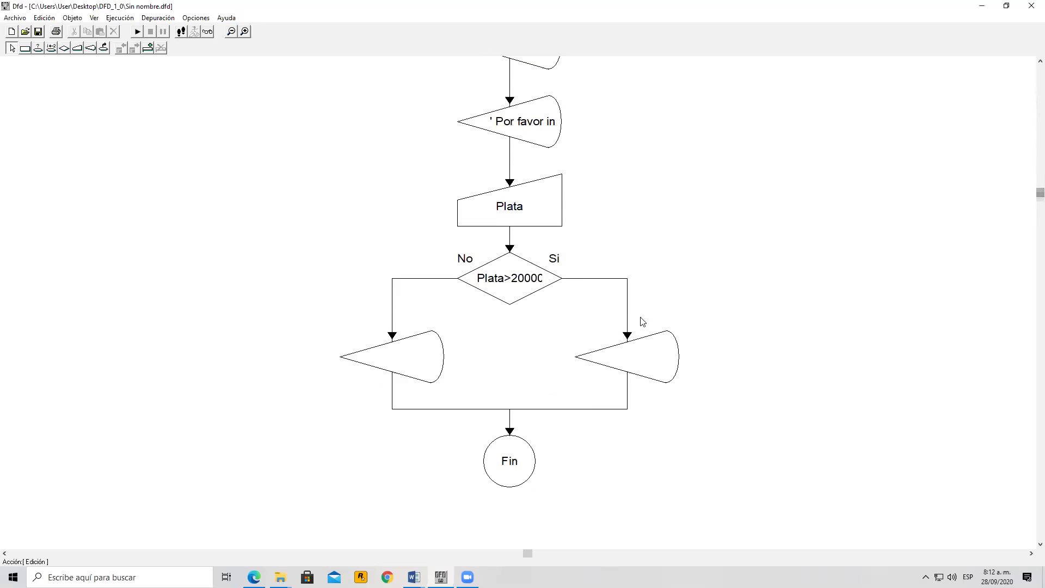
left_click(636, 373)
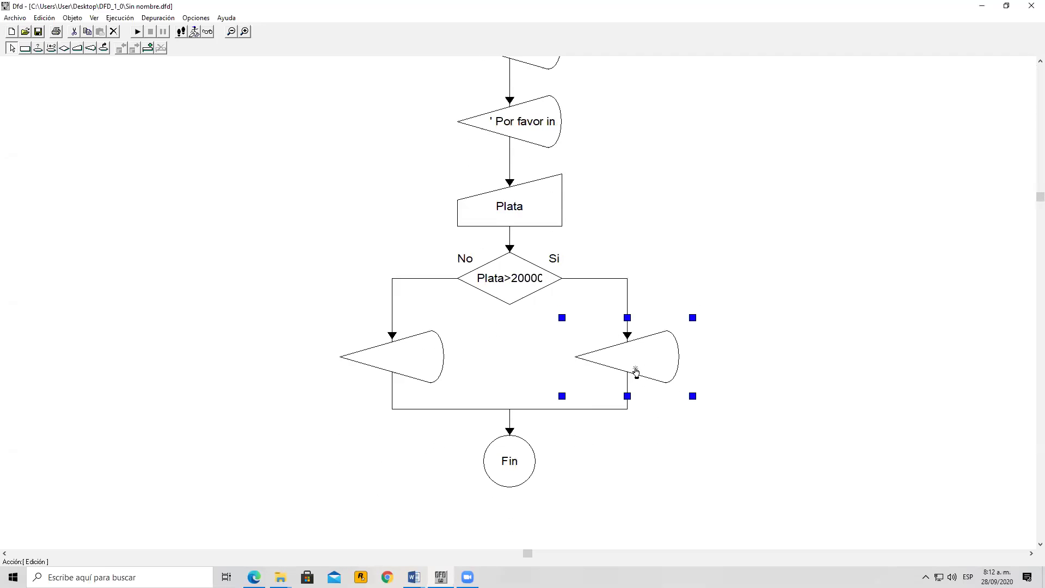
double_click(636, 371)
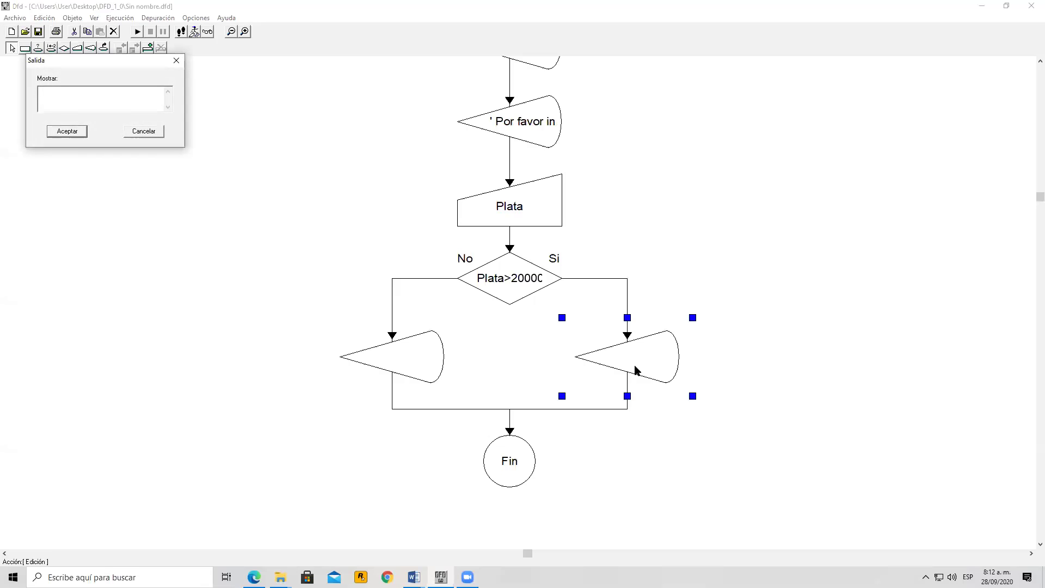
type("'me voy para me")
key("BackSpace")
key("Delete")
type("M")
left_click(66, 131)
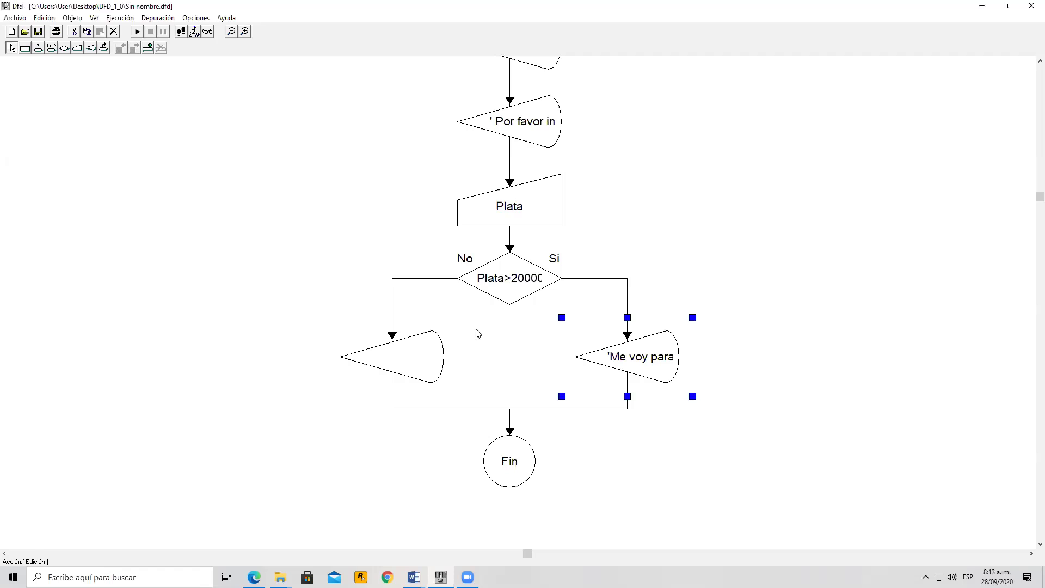
Set the message of the output symbol on the No branch to 'Me quedo en la casa'.
double_click(413, 358)
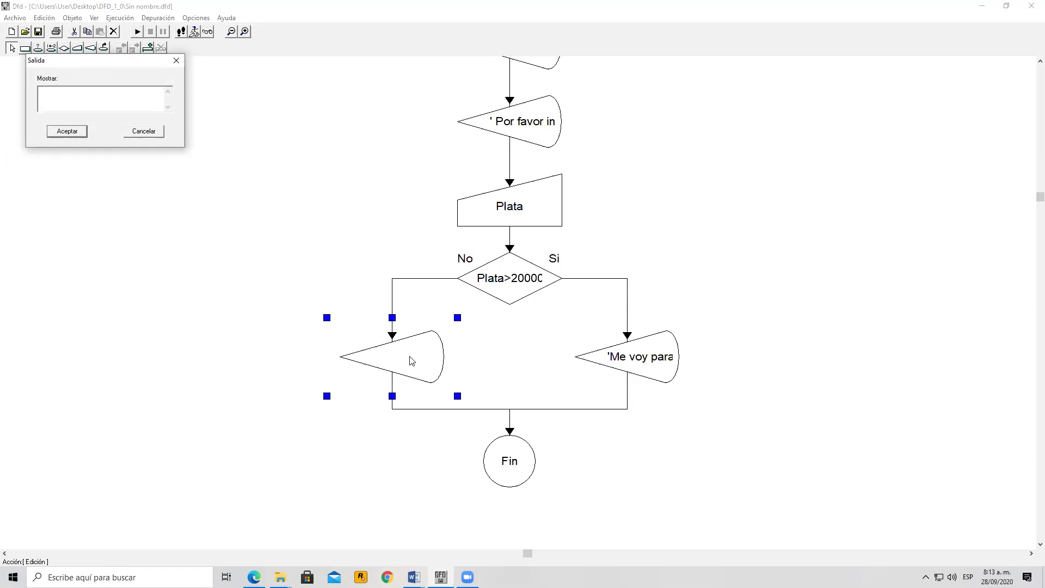
type("'Me quedo en la casa")
left_click(65, 132)
left_click(120, 169)
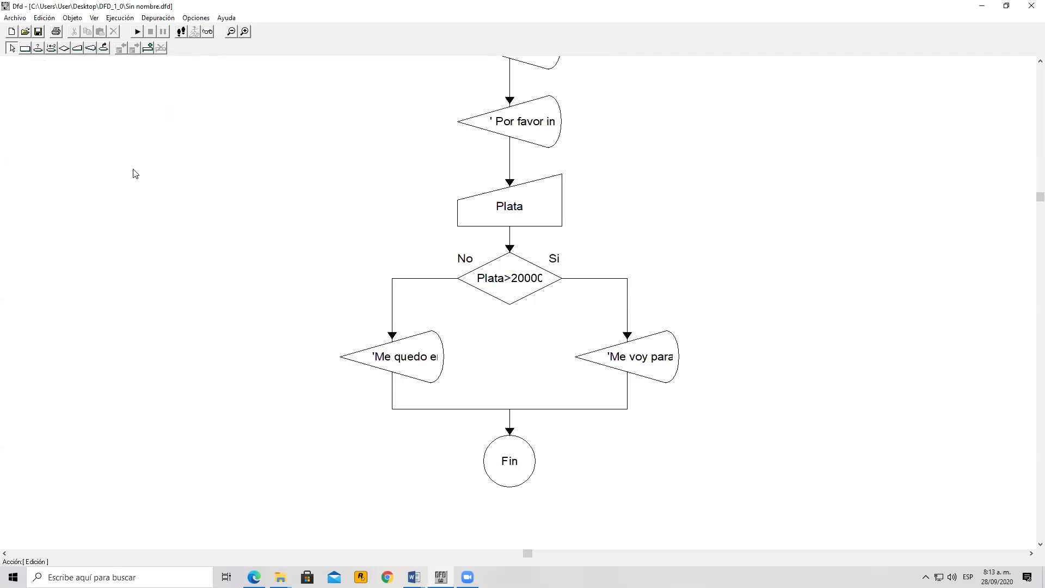
Run the flowchart through to its end with 100000 as the amount of money.
left_click(138, 33)
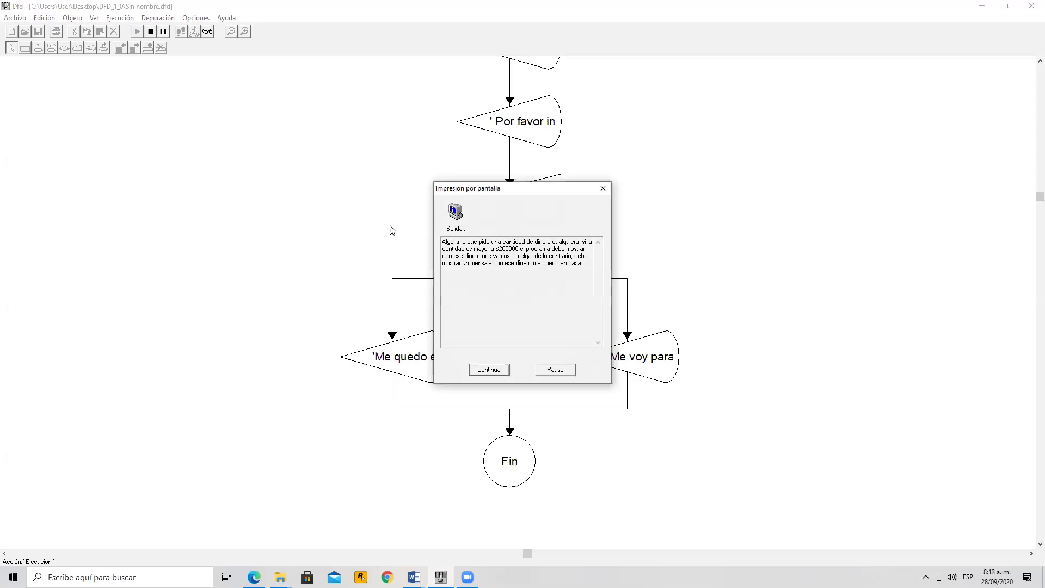
key("Return")
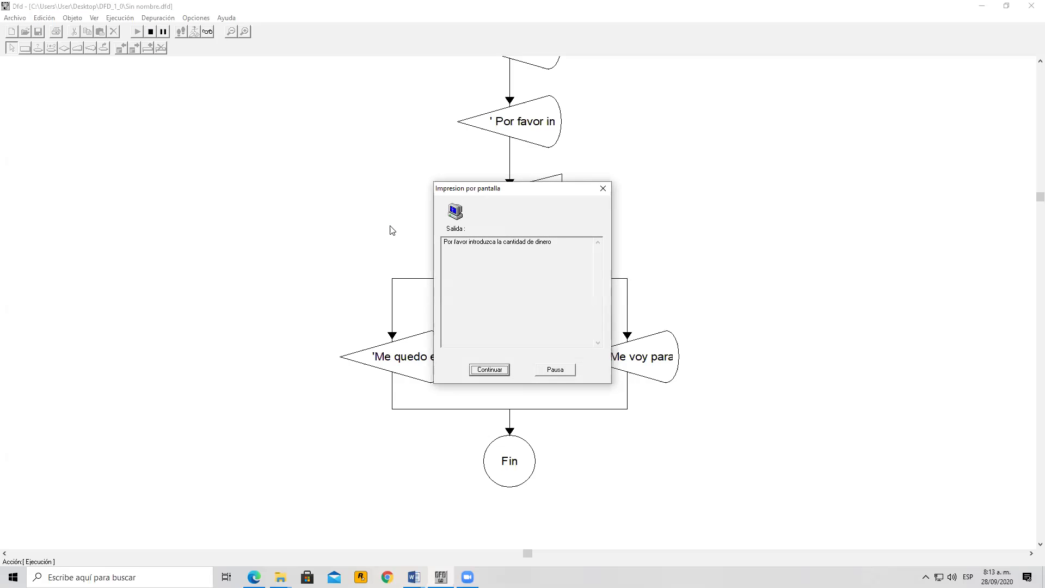
key("Return")
type("100000")
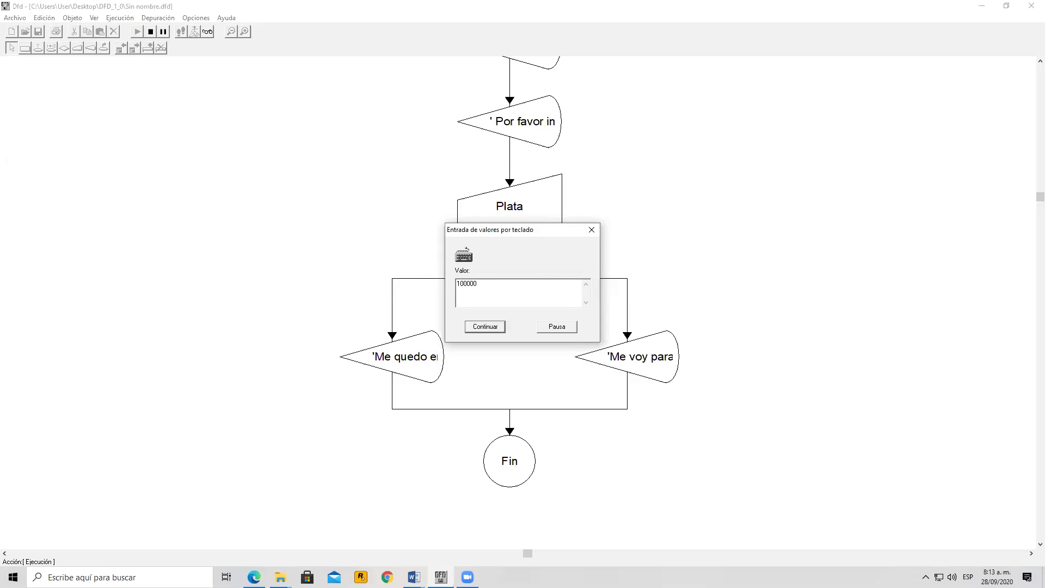
key("Return")
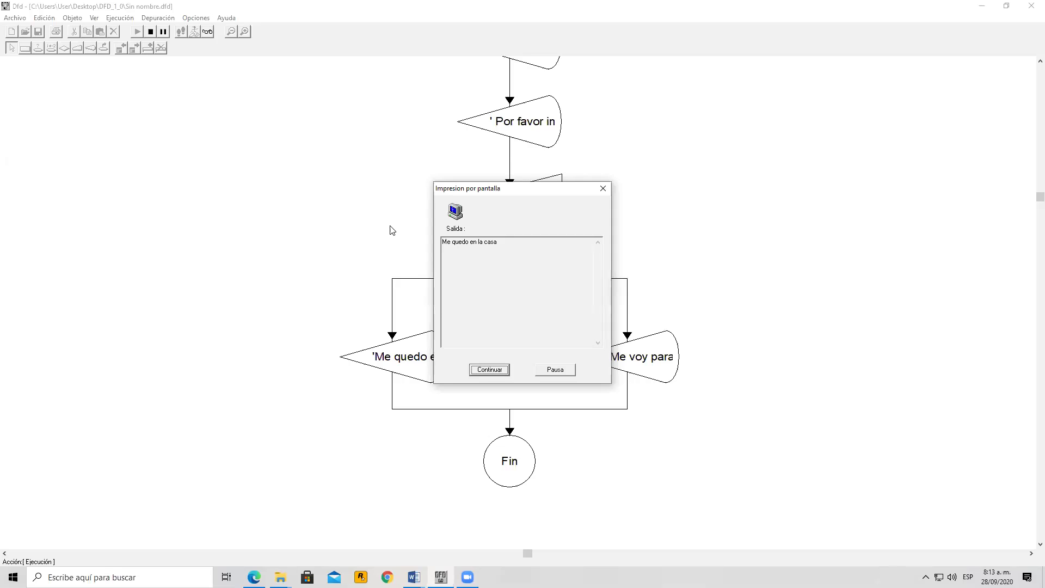
key("Return")
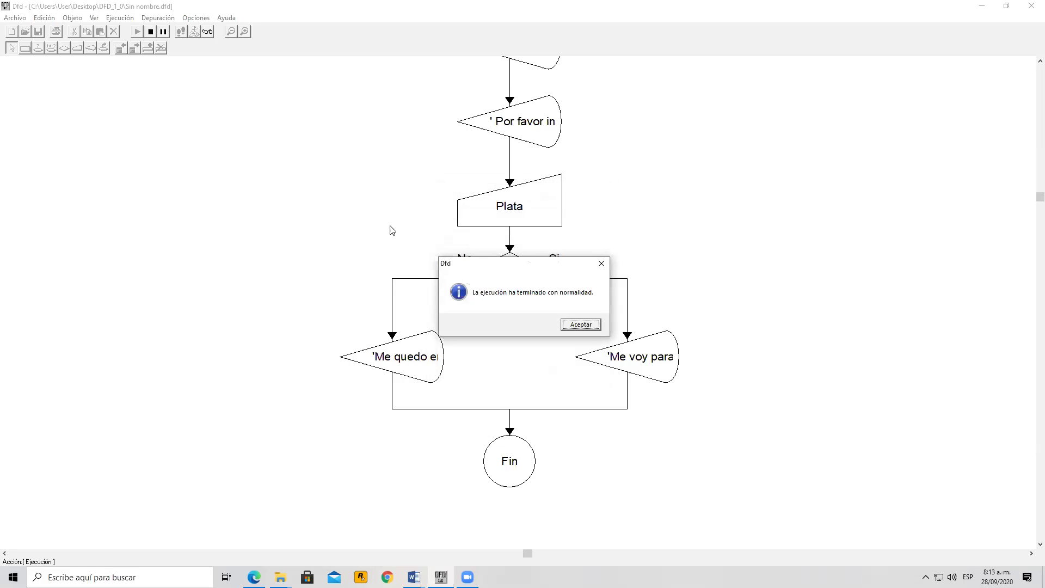
key("Return")
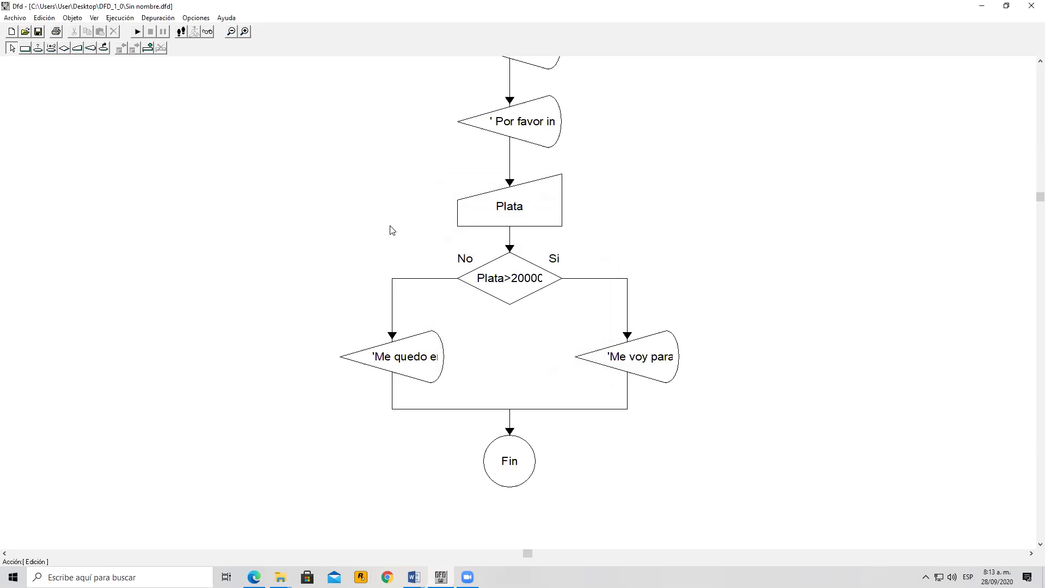
Run the flowchart again with 1000000 as the amount of money to test the Si branch.
left_click(137, 31)
key("Return")
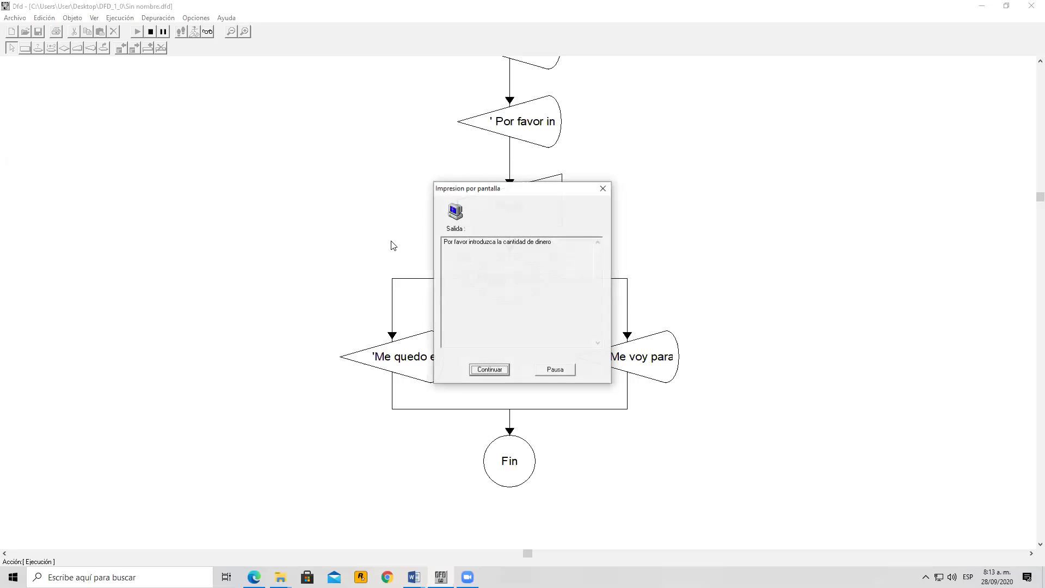
key("Return")
type("1000000")
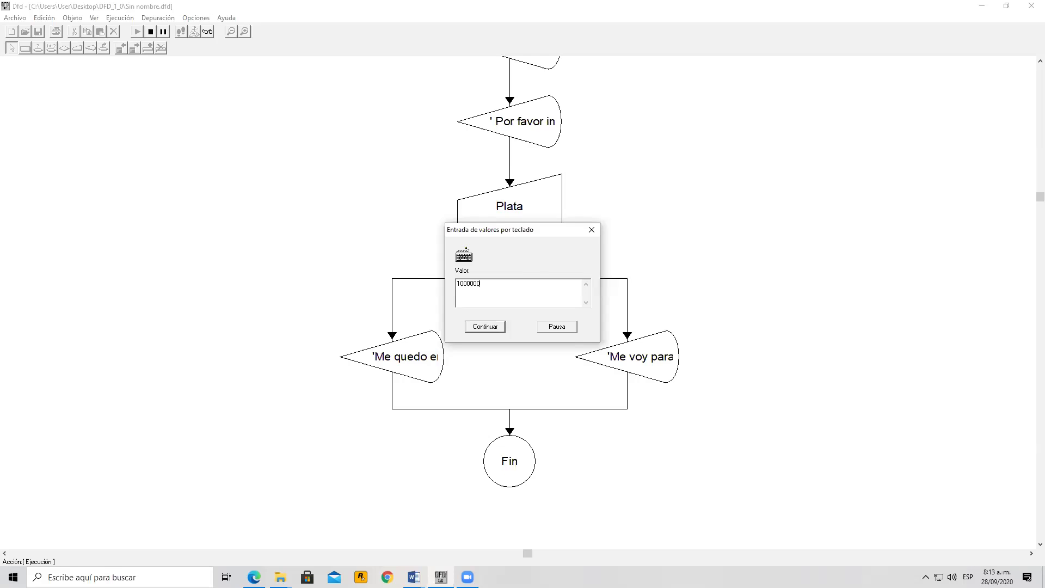
key("Return")
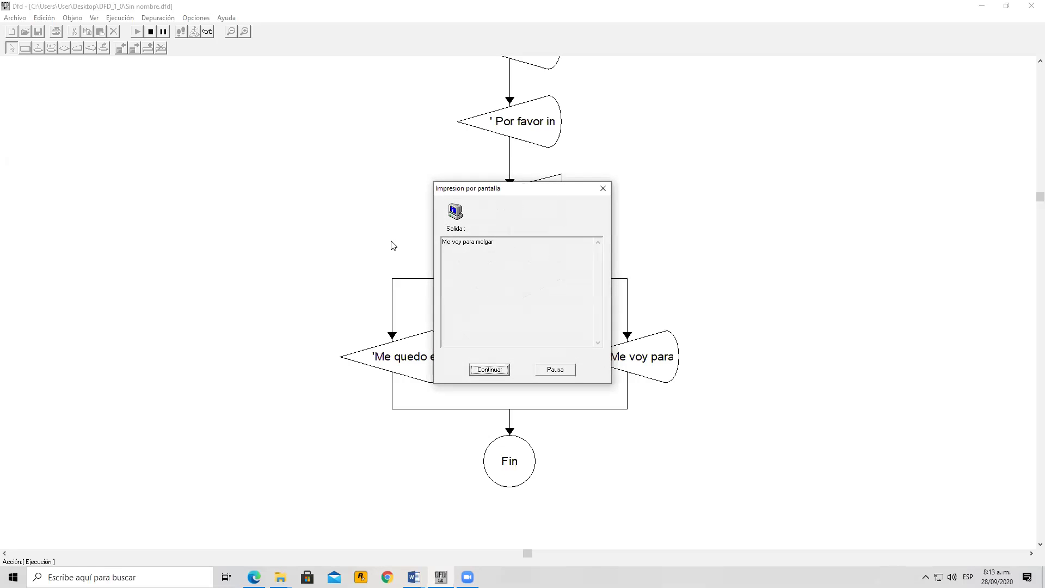
key("Return")
key("Return")
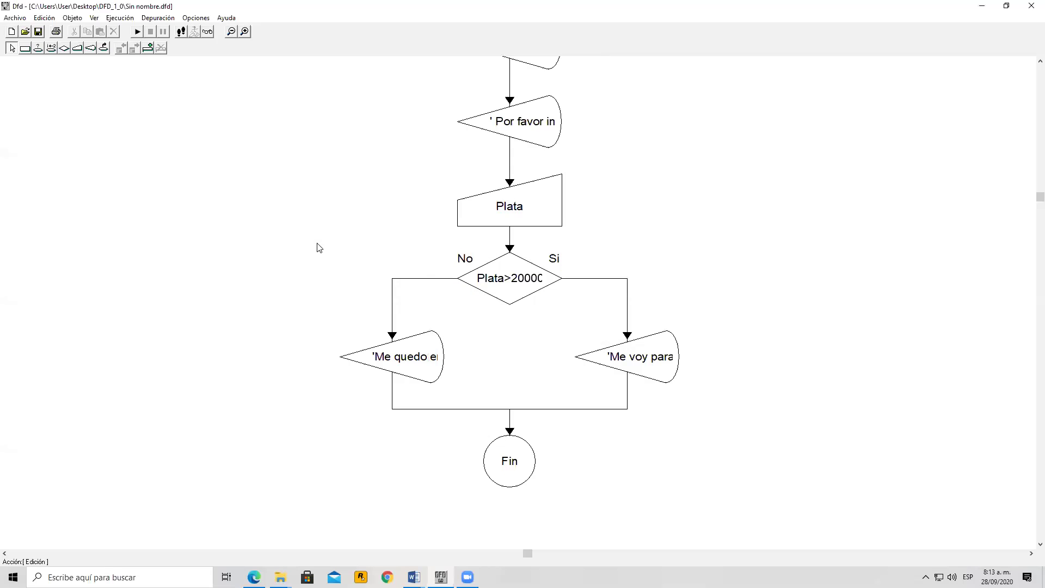
Save the flowchart as melgar.dfd in the Desktop folder ALGORITMOS ONCE\CONDICIONALES and start a new empty diagram.
left_click(14, 18)
left_click(50, 65)
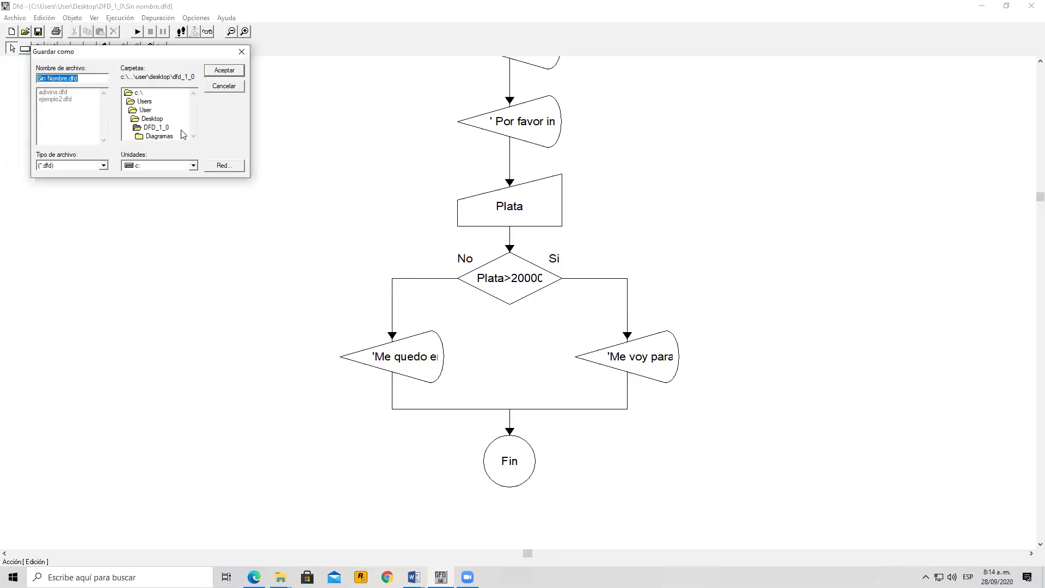
left_click(152, 119)
double_click(151, 119)
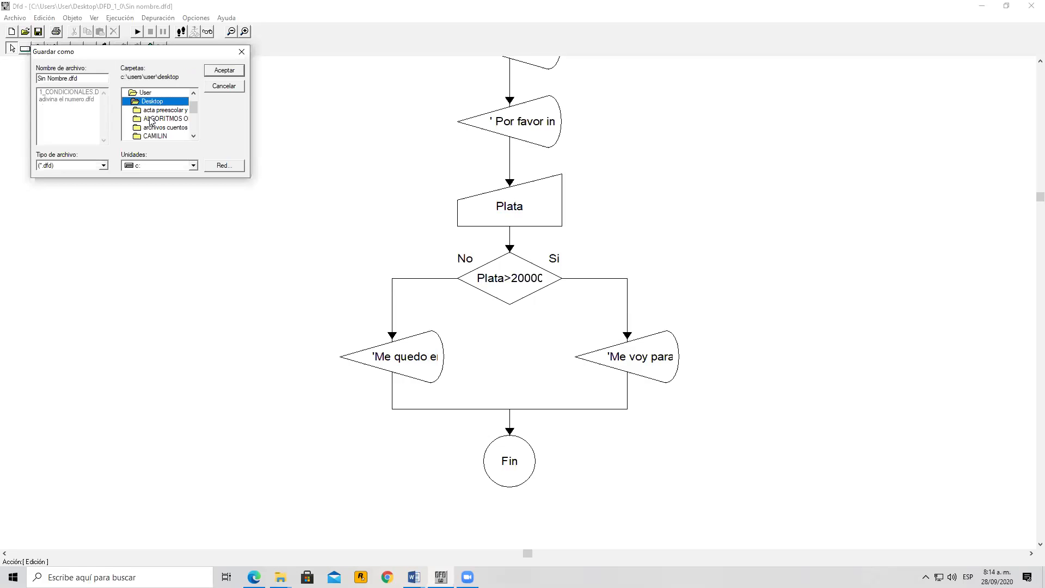
left_click(164, 121)
double_click(165, 121)
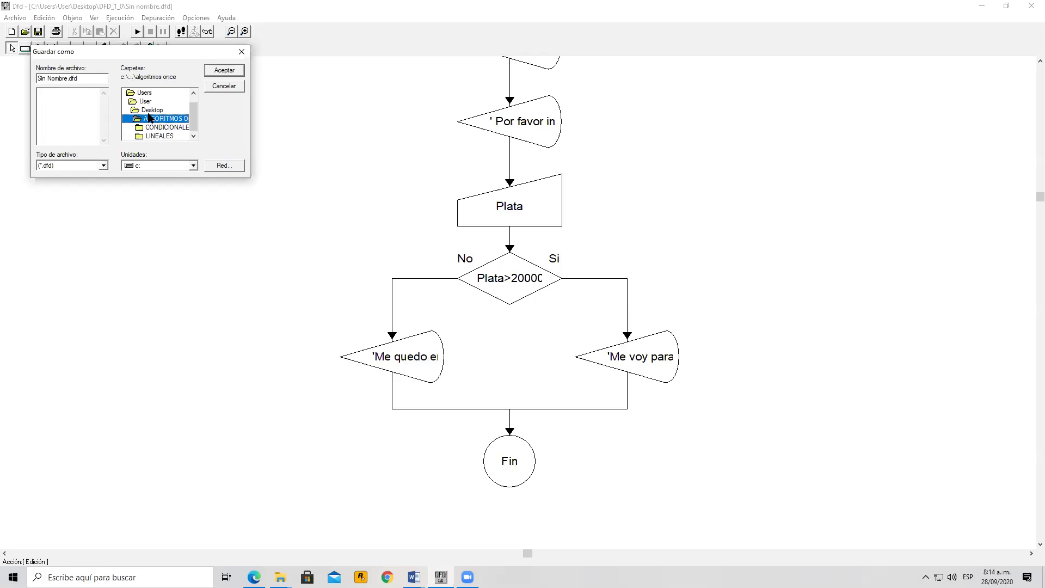
left_click(159, 128)
double_click(159, 130)
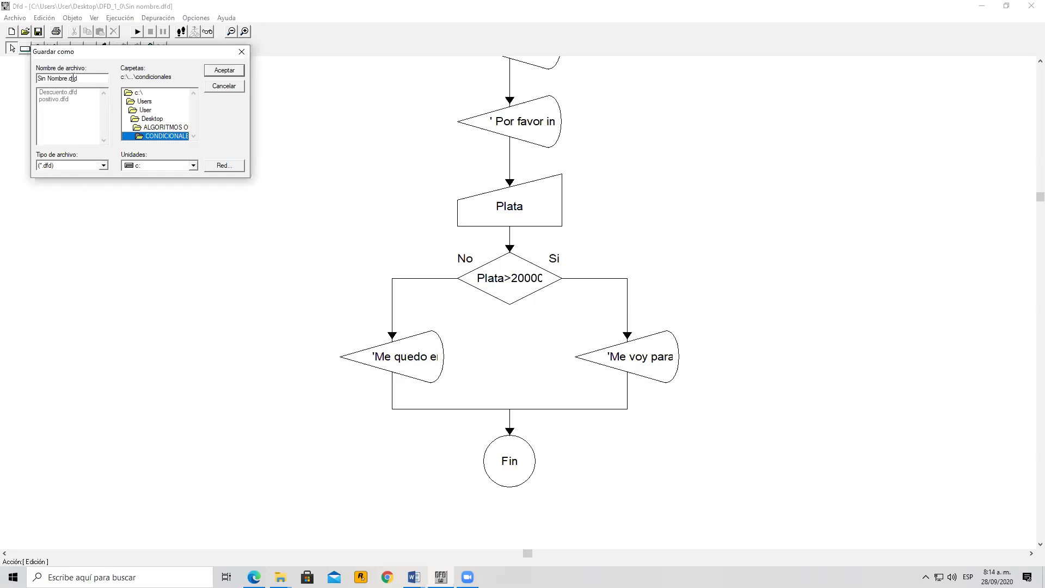
left_click_drag(67, 79, 30, 77)
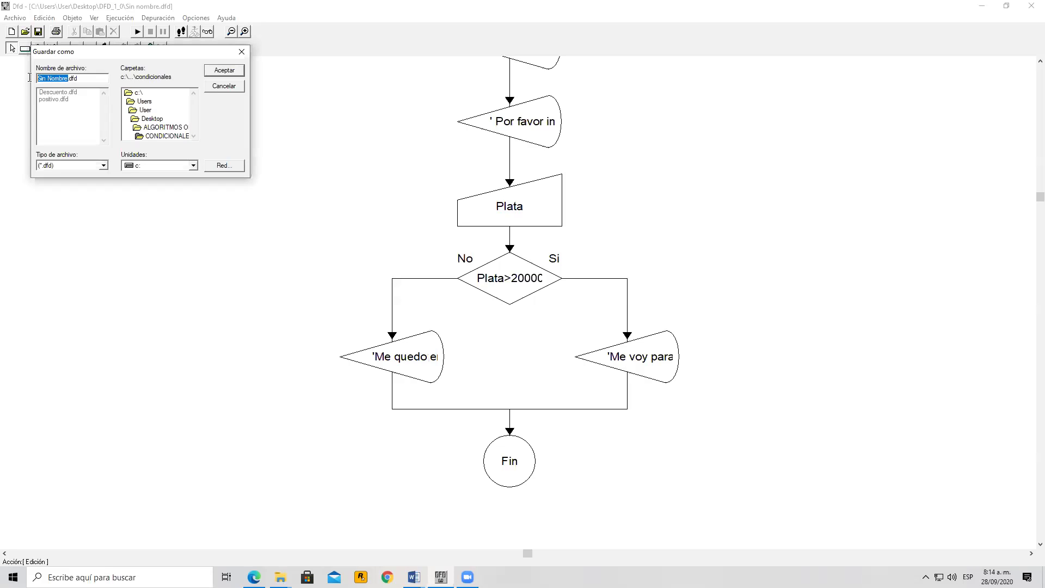
type("melgar")
left_click(223, 74)
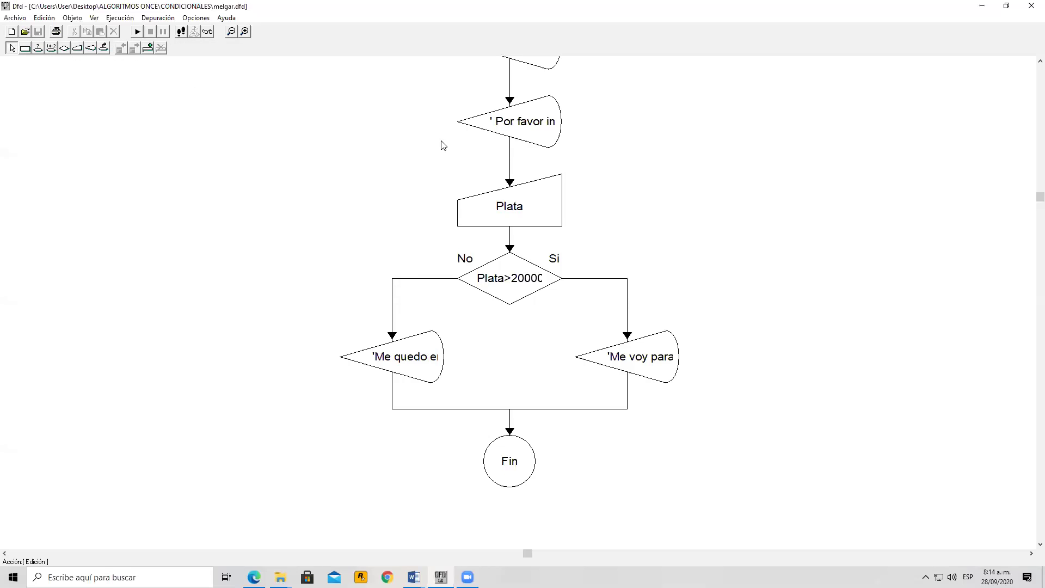
left_click(11, 31)
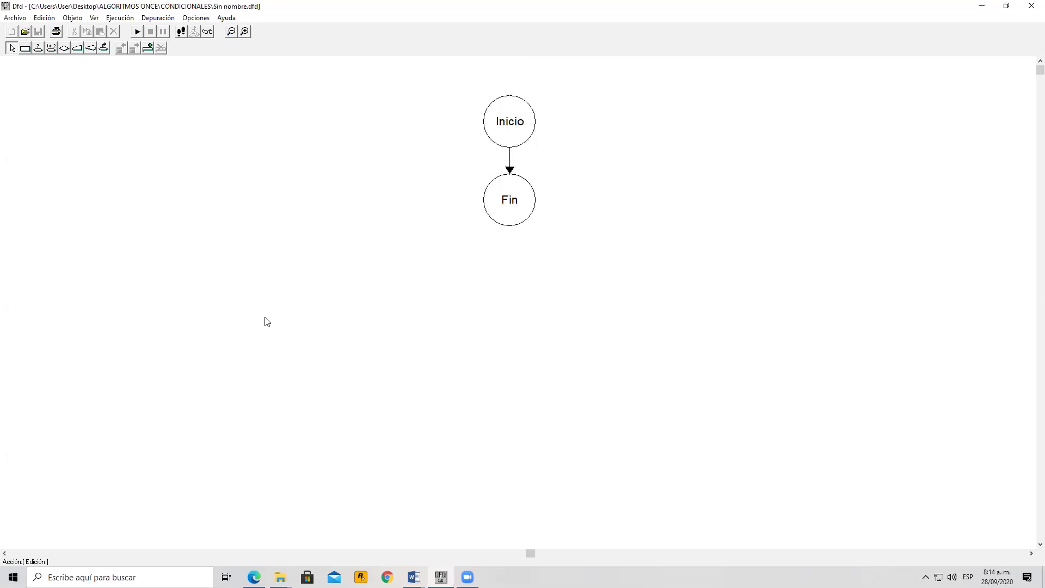
Switch to the Edmodo assignment in Edge and save a grade of 5 for the second student in the No entregado list.
left_click(254, 578)
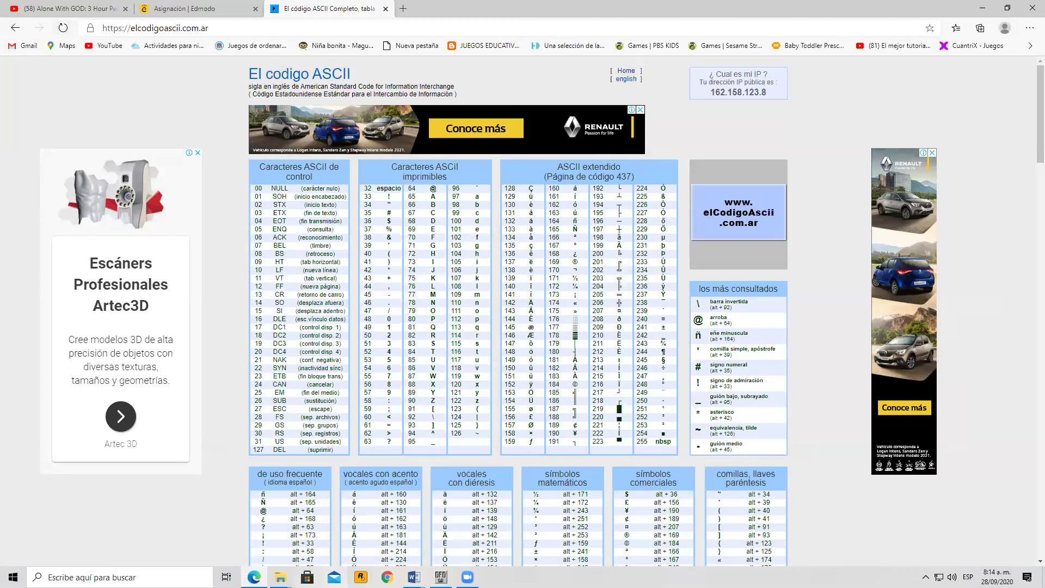
mouse_move(290, 552)
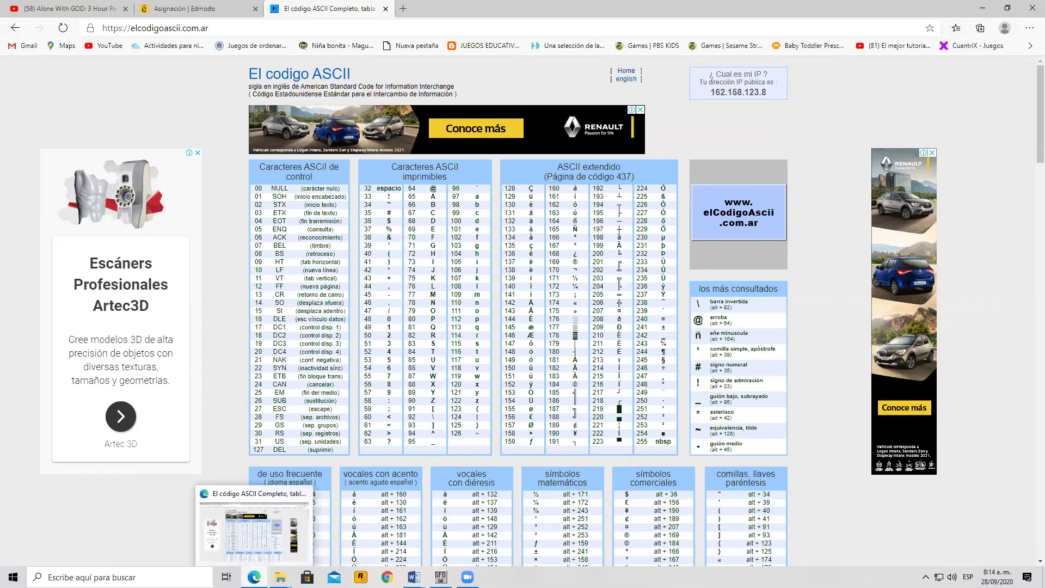
left_click(254, 578)
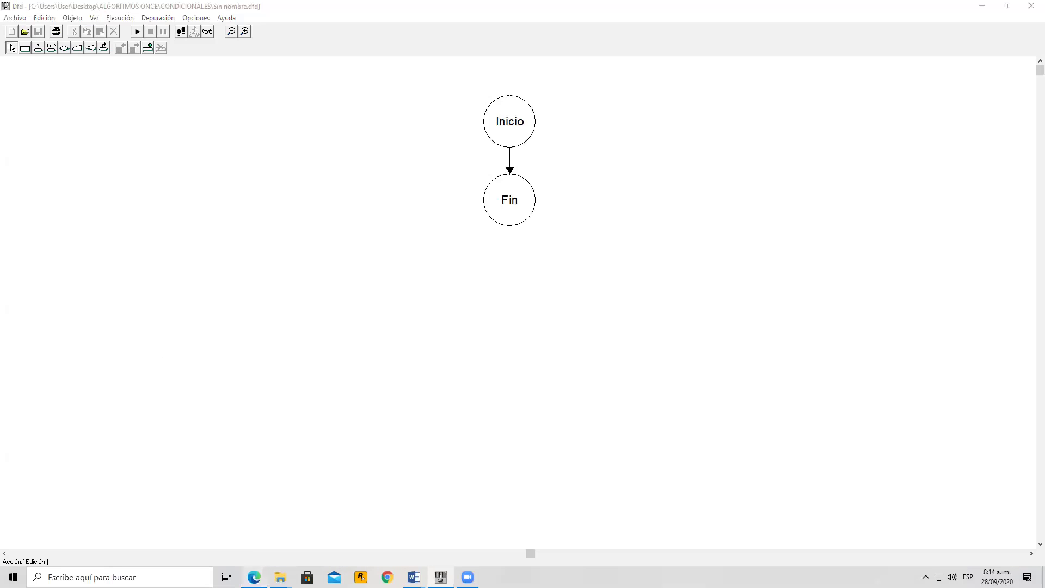
left_click(254, 578)
left_click(254, 578)
left_click(254, 578)
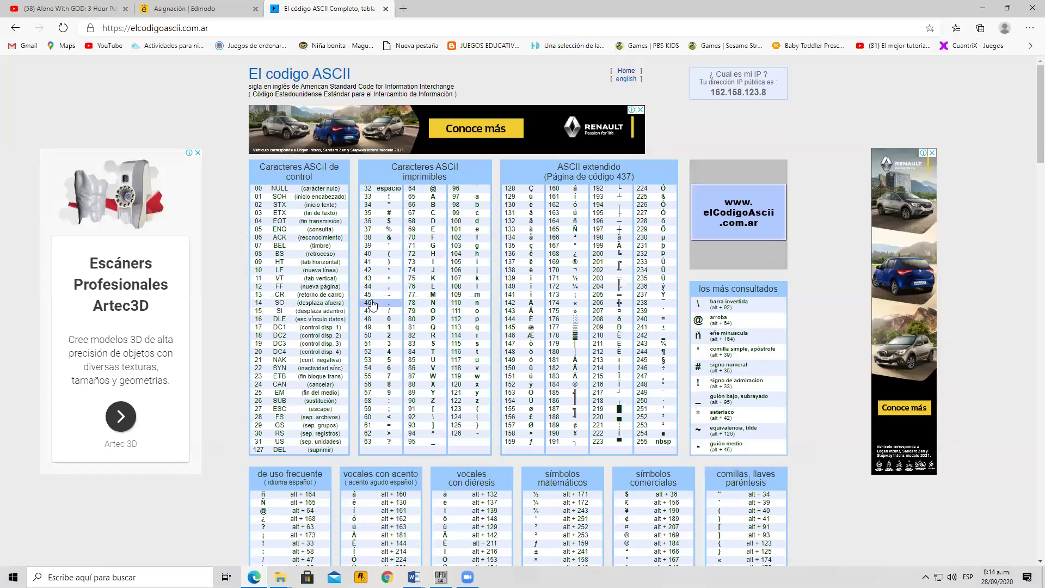
left_click(206, 8)
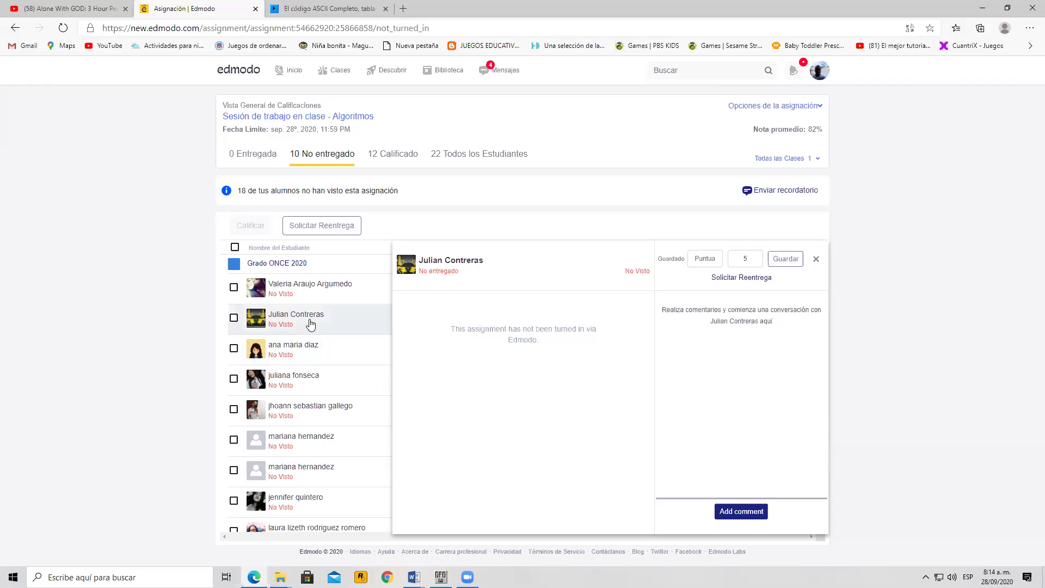
left_click(320, 375)
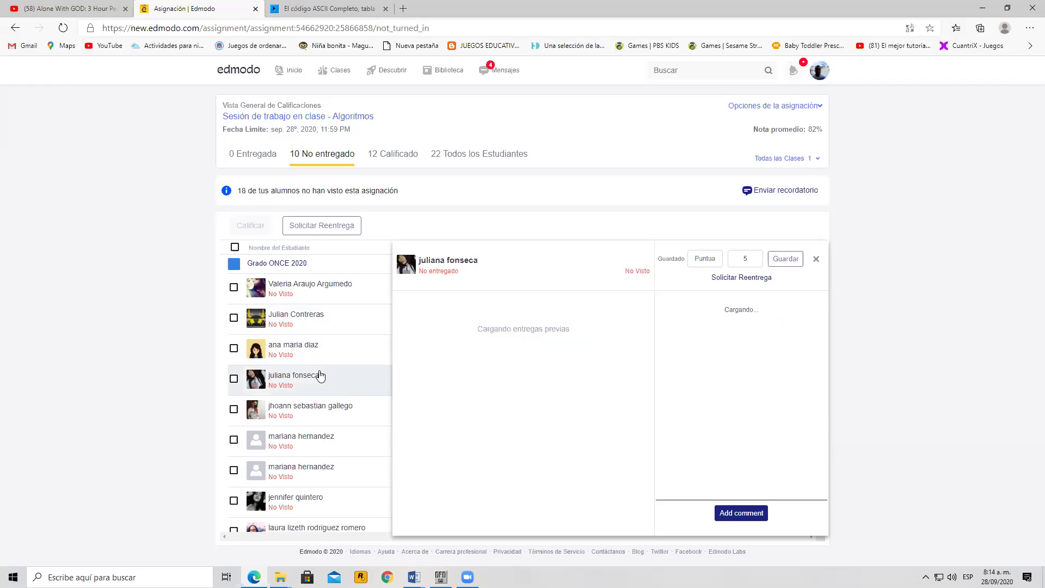
left_click(302, 324)
left_click(707, 264)
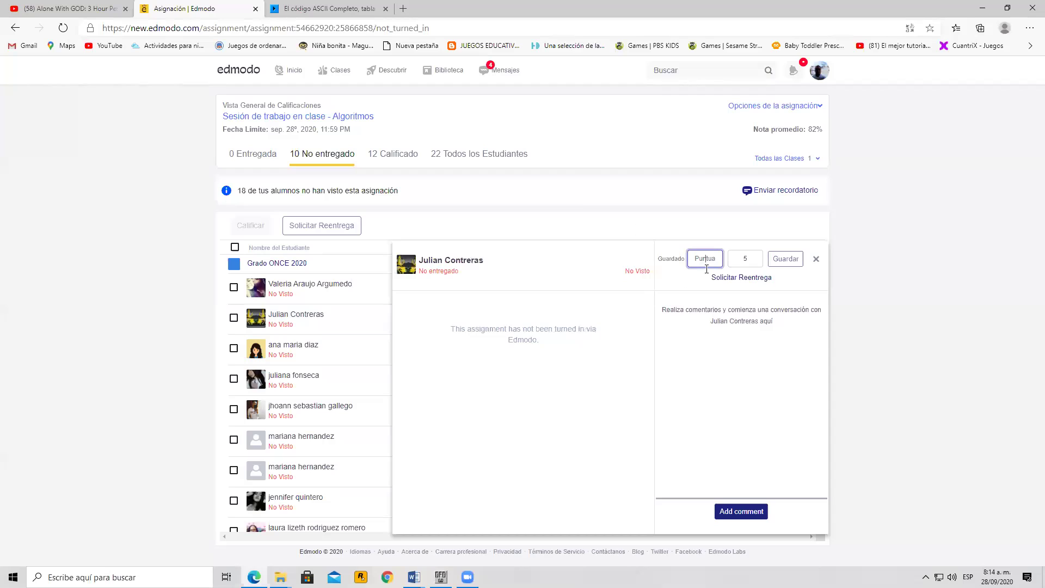
type("5")
left_click(770, 264)
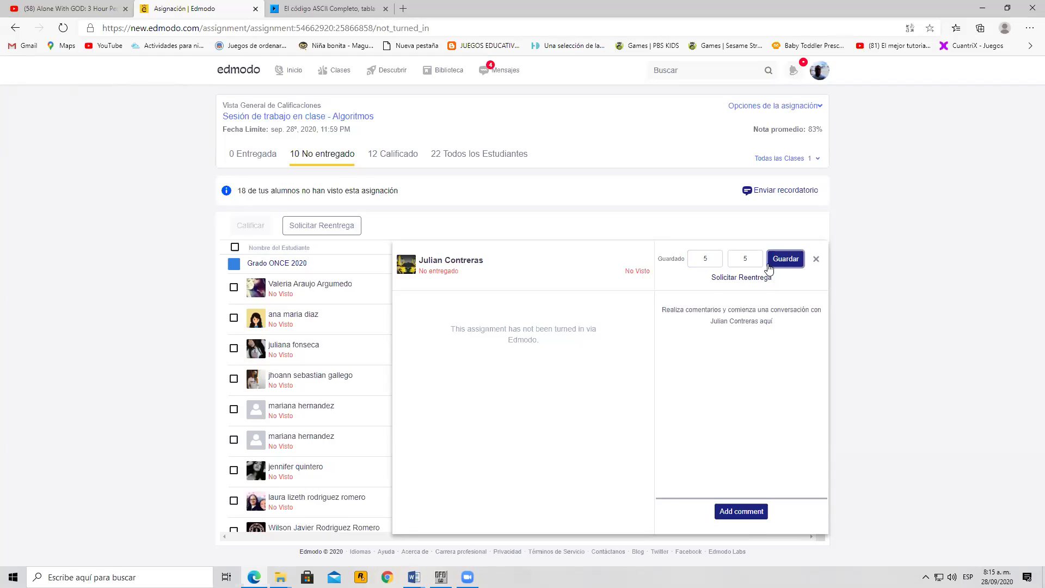
Refresh the No entregado list by viewing the Calificado list and returning, and open the grading panel of the second student.
left_click(379, 154)
left_click(331, 154)
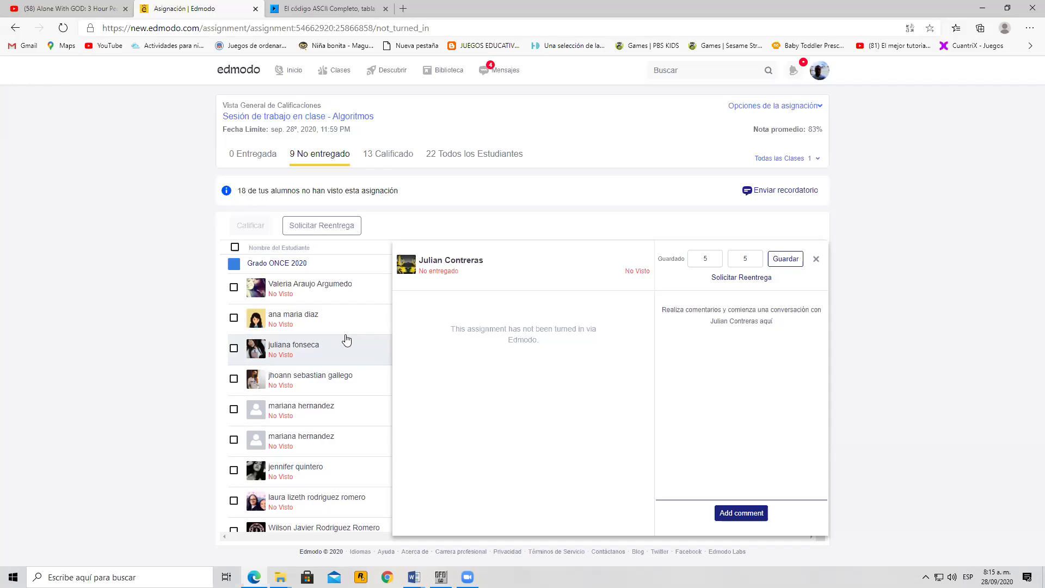
scroll(346, 340, "down", 1)
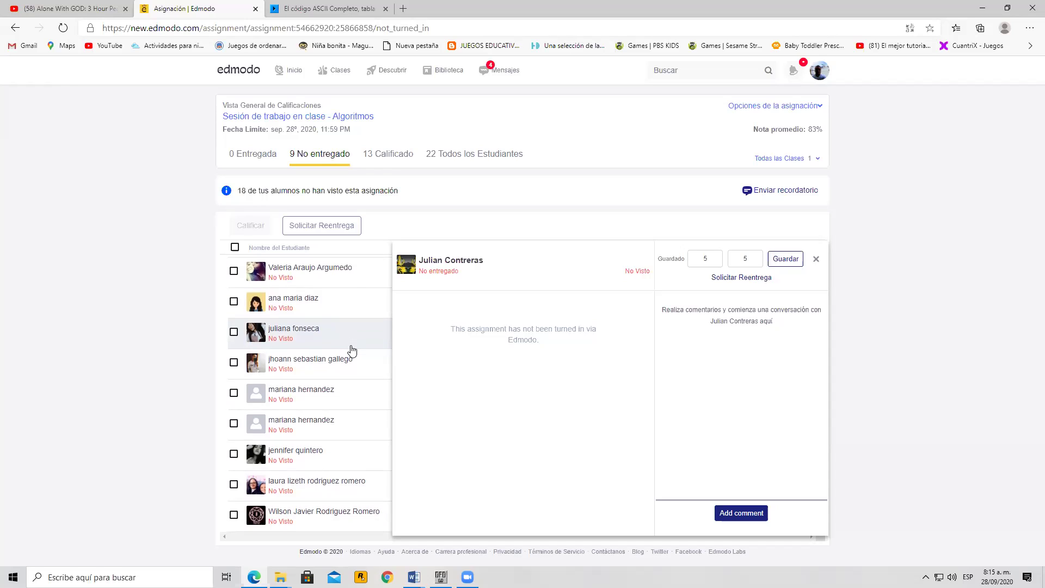
scroll(352, 349, "up", 1)
scroll(351, 356, "down", 1)
scroll(352, 361, "up", 1)
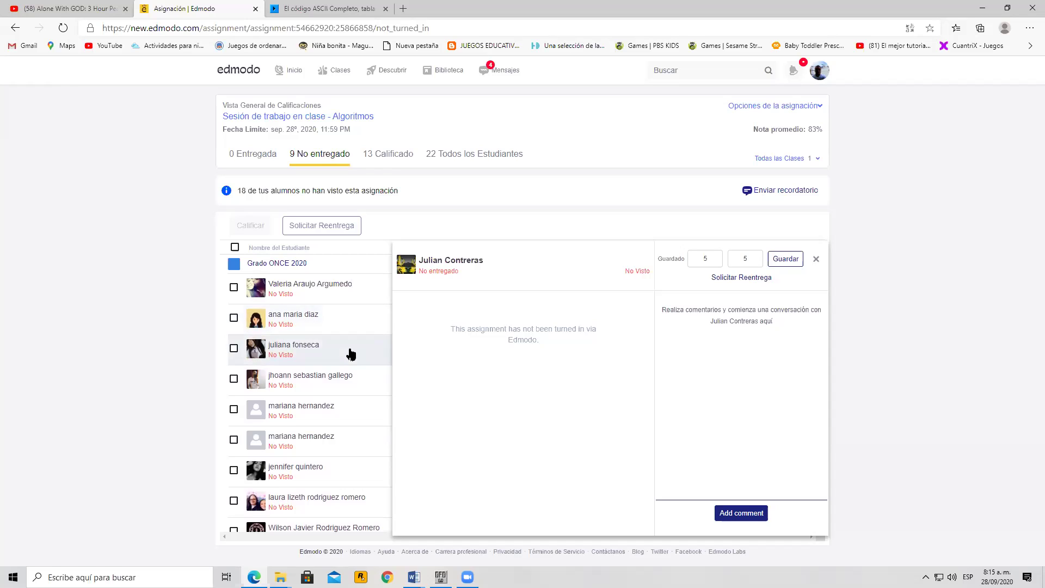
left_click(348, 319)
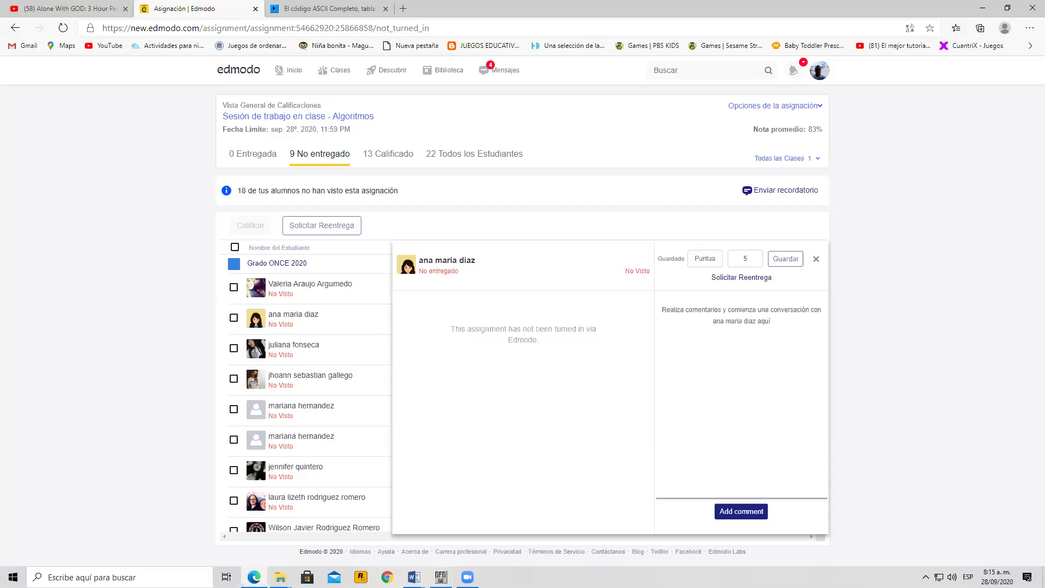
Switch to guia_de_algoritmos_condicionales in Word and copy the text of exercise 5 about a person's age.
mouse_move(414, 576)
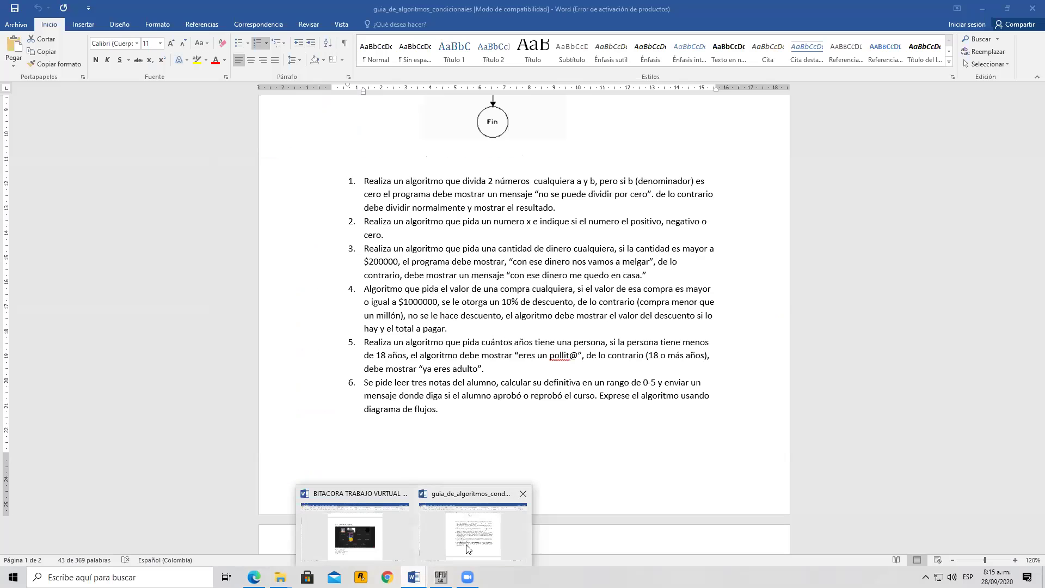
left_click(469, 548)
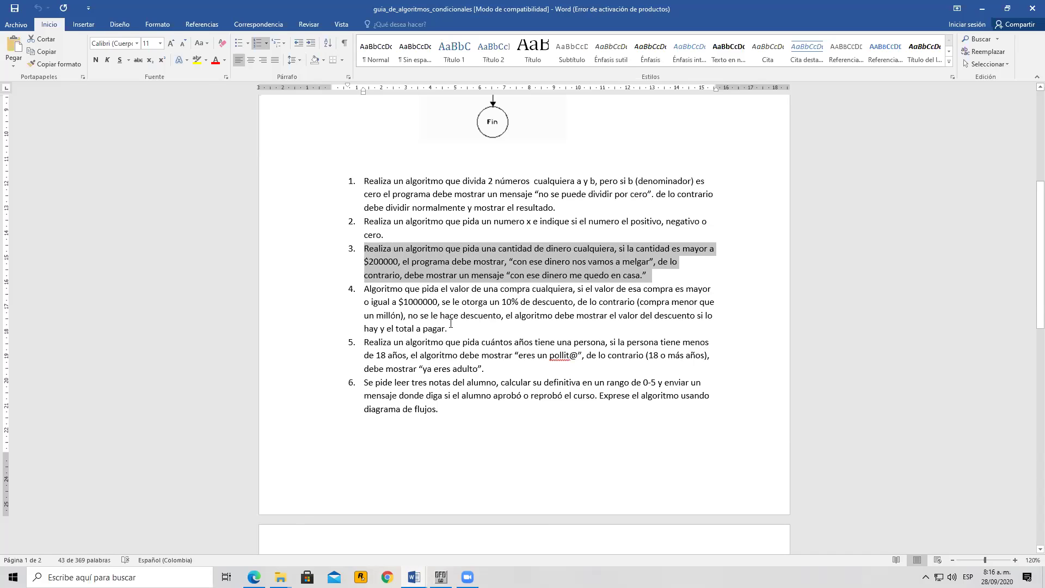
left_click_drag(452, 325, 365, 289)
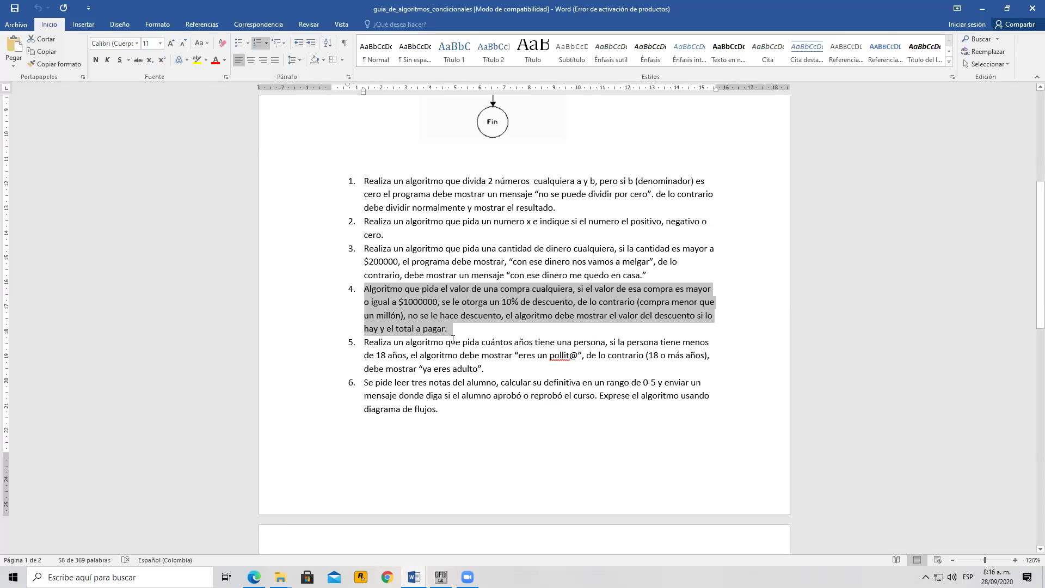
left_click(452, 341)
scroll(485, 330, "down", 1)
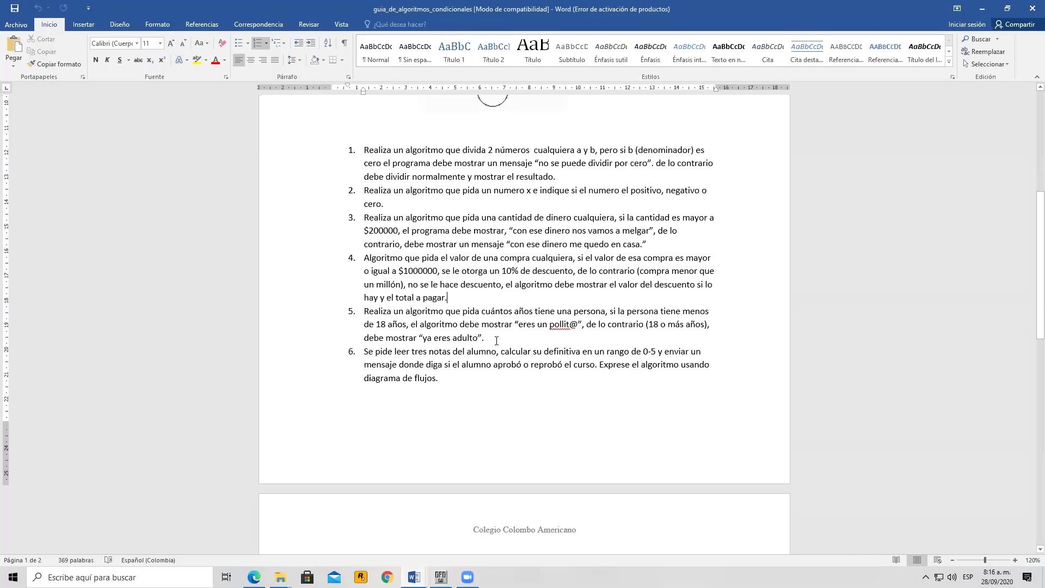
key("Up")
left_click_drag(484, 337, 364, 311)
right_click(386, 316)
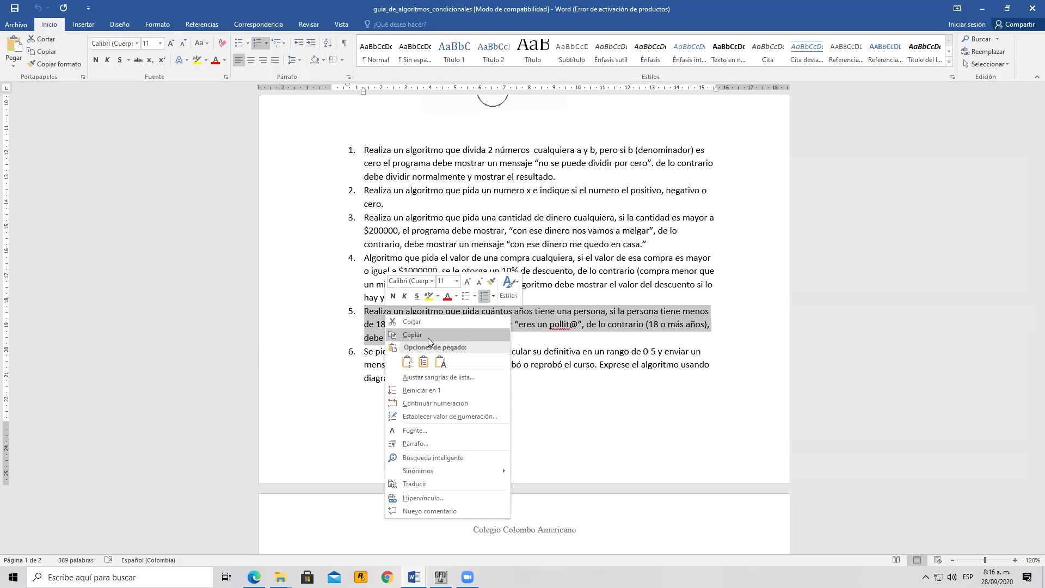
left_click(428, 338)
Switch to Dfd, insert an output block between Inicio and Fin, and paste the copied exercise text into it after an opening apostrophe.
mouse_move(441, 577)
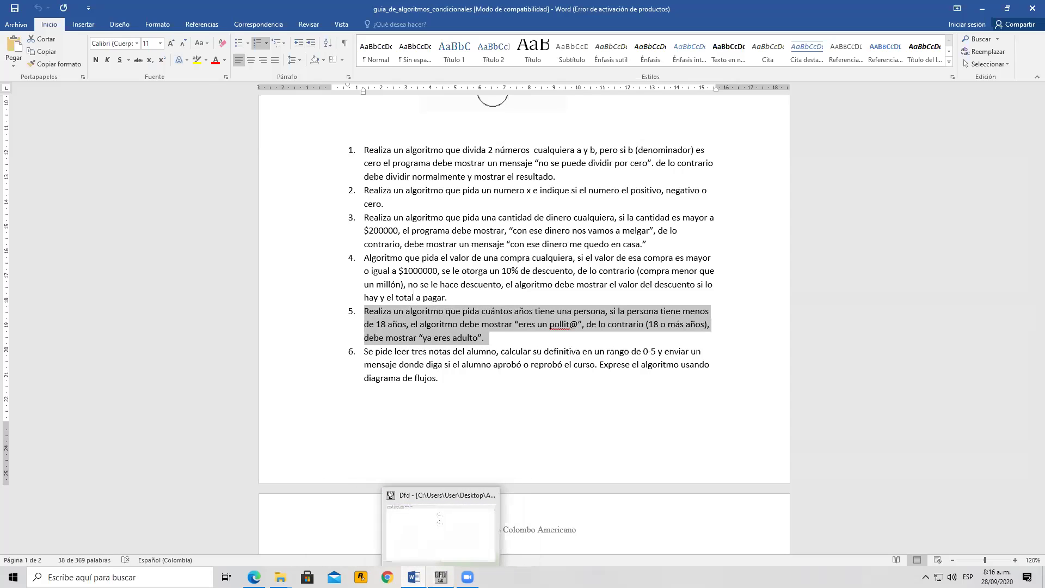
left_click(482, 547)
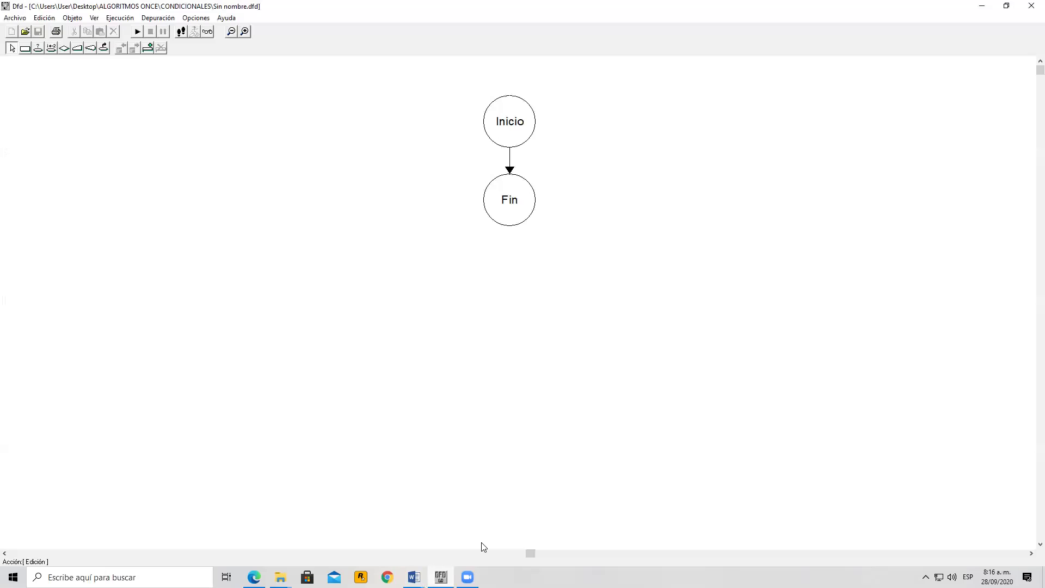
left_click(90, 48)
left_click(510, 159)
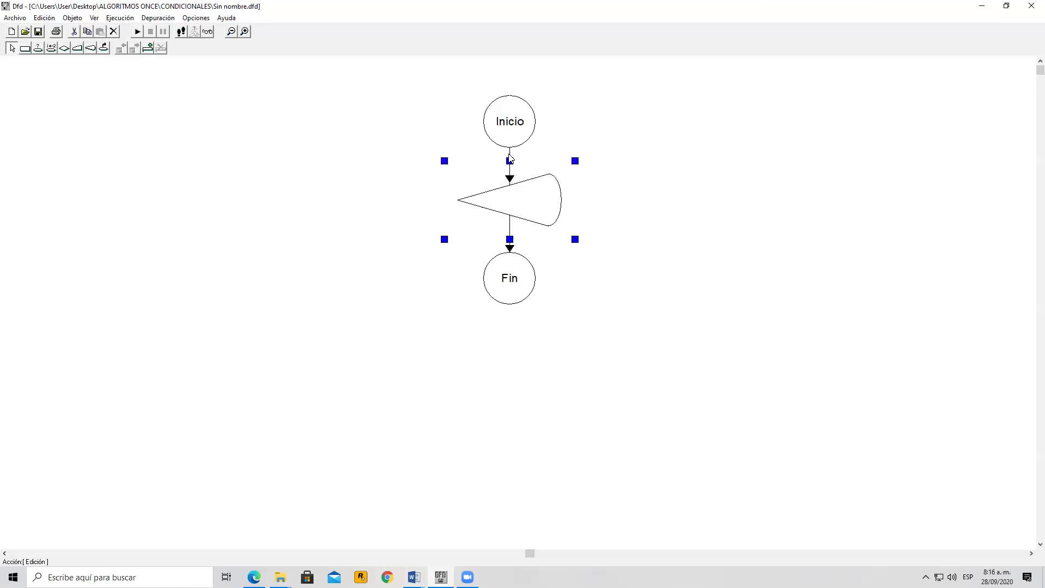
double_click(526, 199)
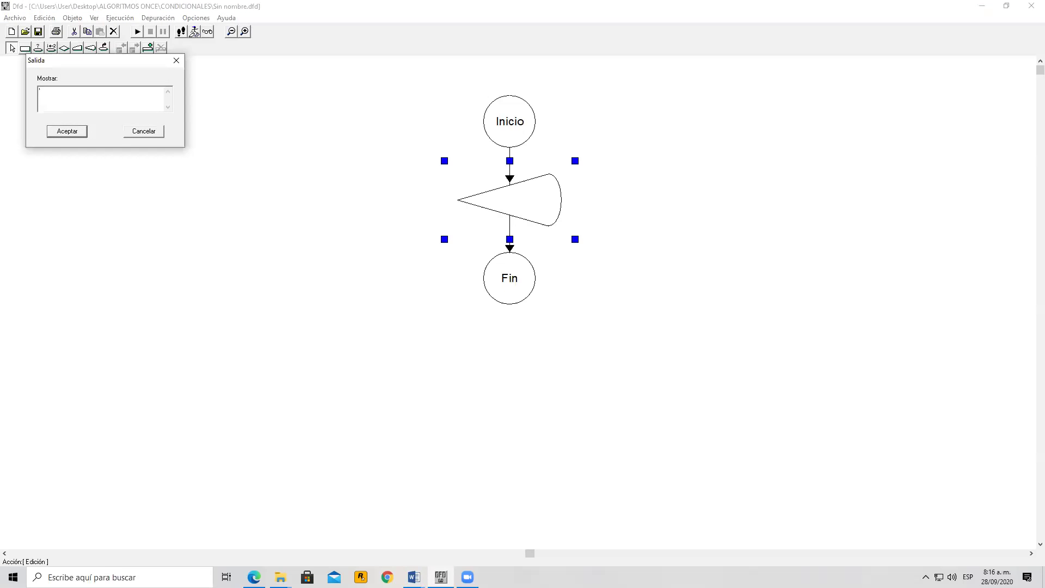
key("ctrl+v")
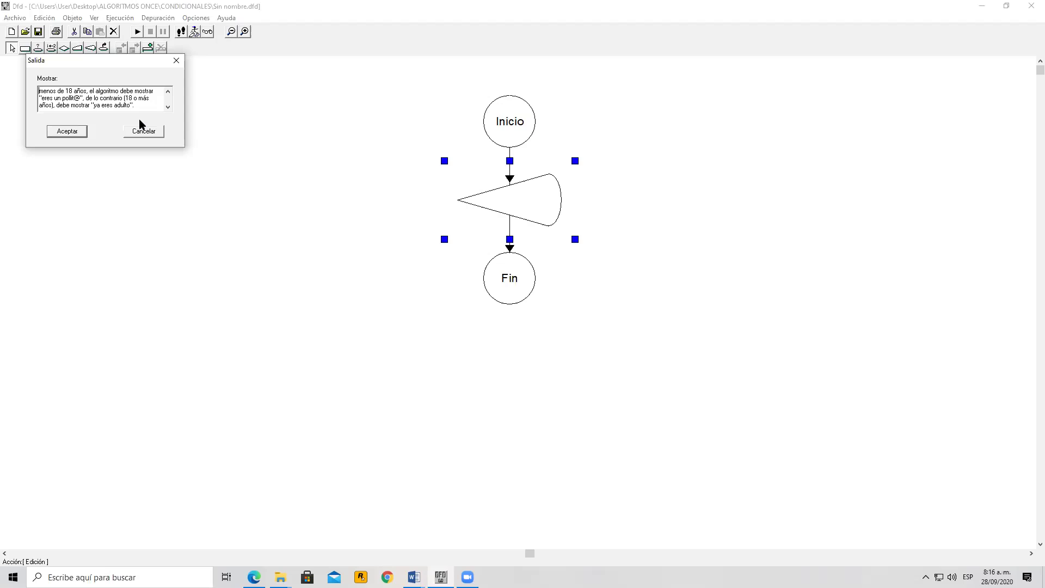
Remove the number 5 and "Realiza un" from the start of the pasted text so it begins with "Algoritmo que pida cuántos años".
key("Up")
key("Up")
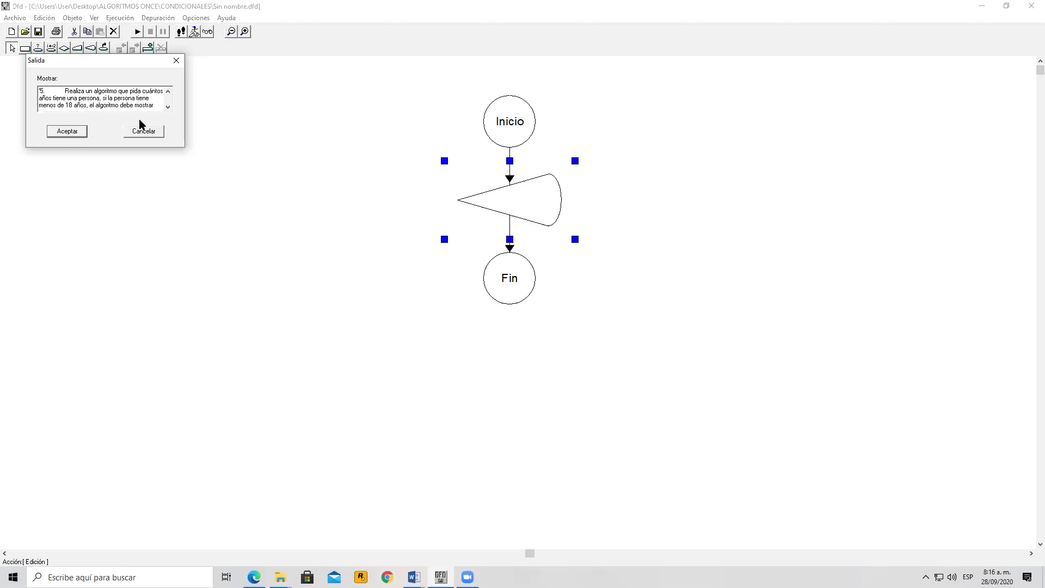
key("Delete")
key("Delete")
key("Delete")
key("Delete")
key("Delete")
key("Delete")
key("Delete")
key("Delete")
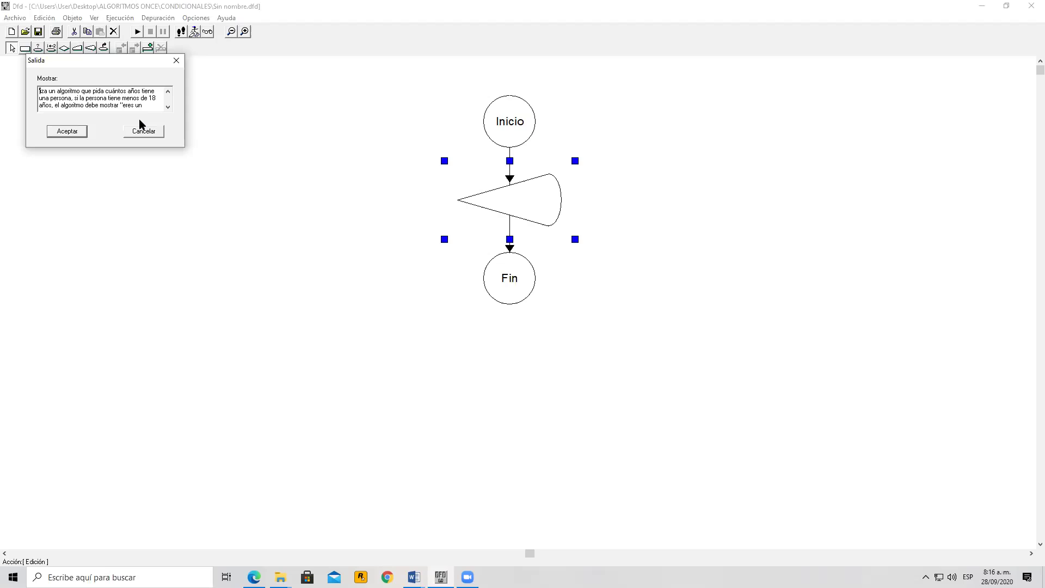
key("Delete")
key("Delete")
key("Delete")
key("Delete")
key("Delete")
key("Delete")
key("Delete")
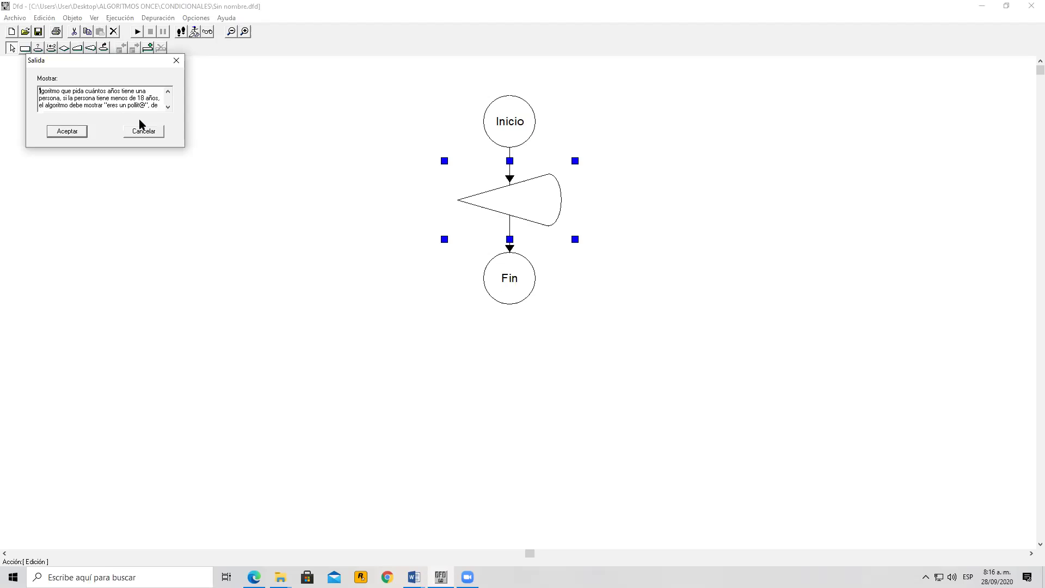
type("A")
Remove the inner commas and double quotes from the exercise text, end it with an apostrophe, and accept the output block.
key("Down")
key("Delete")
key("BackSpace")
key("Delete")
key("Down")
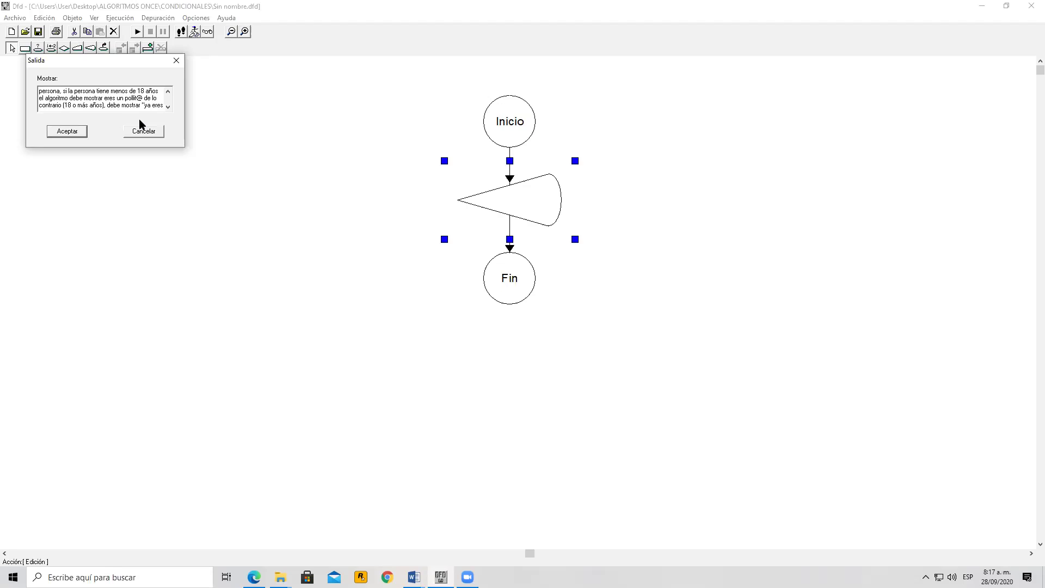
key("Down")
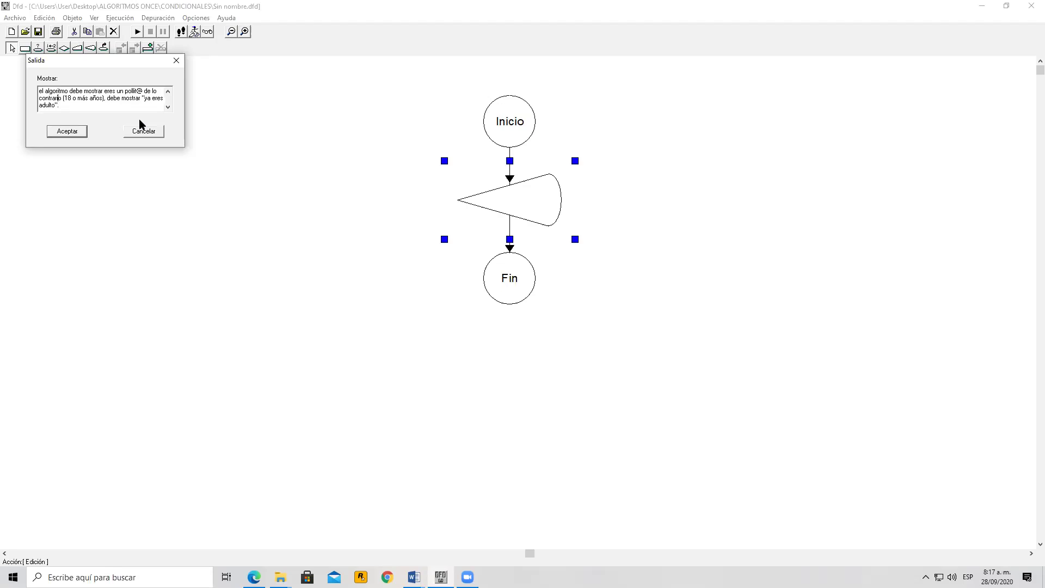
key("BackSpace")
type("'")
key("Up")
key("BackSpace")
left_click(67, 131)
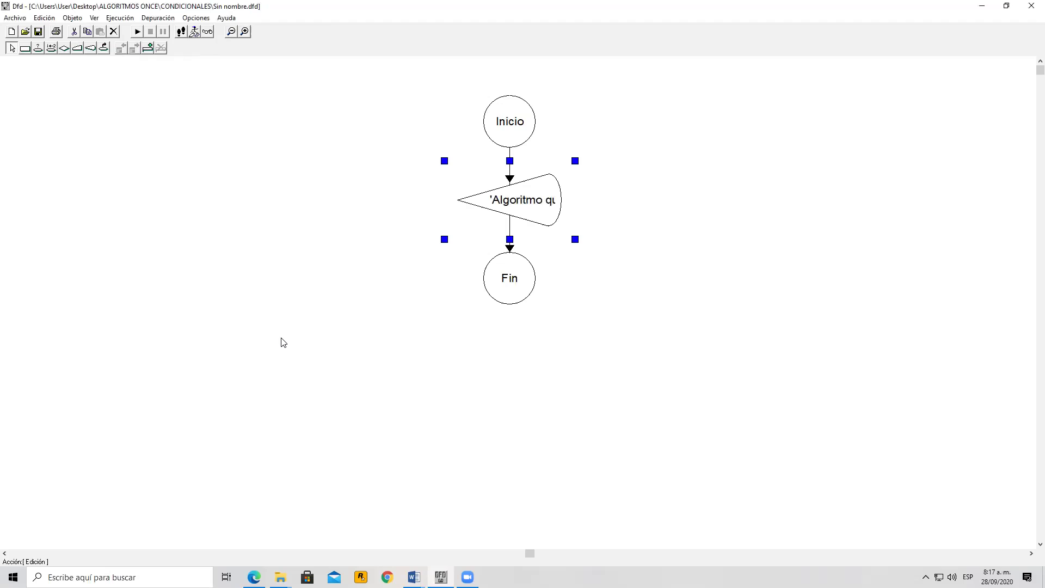
left_click(397, 372)
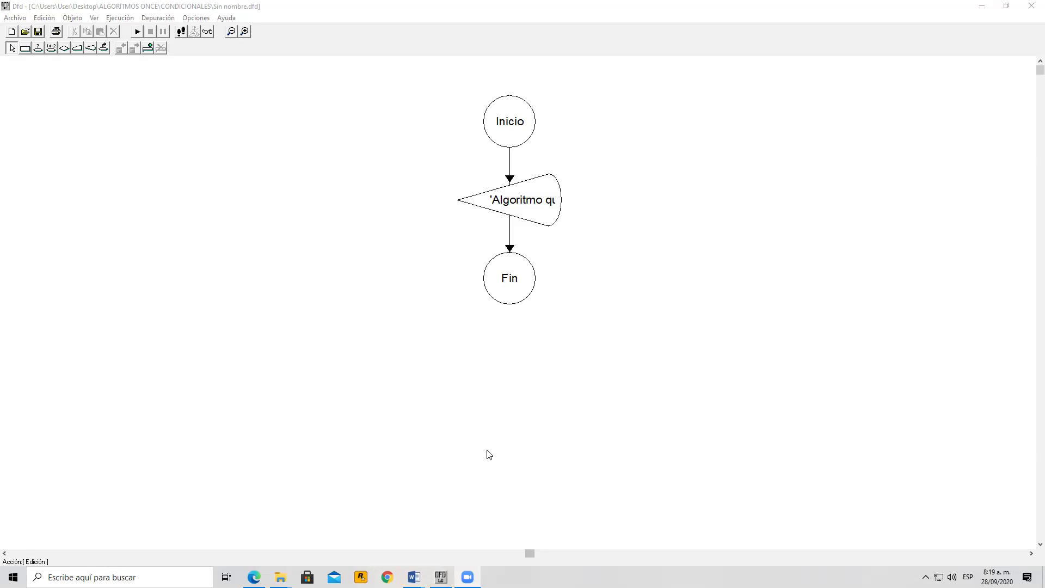
Switch to the Edmodo assignment in Edge and open the third student in the No entregado list.
left_click(253, 577)
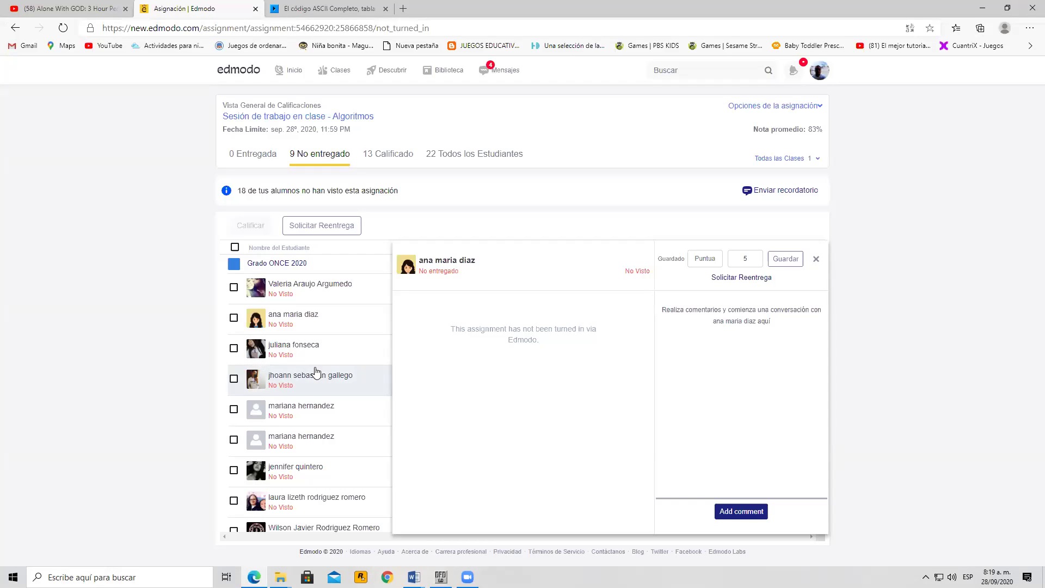
left_click(325, 353)
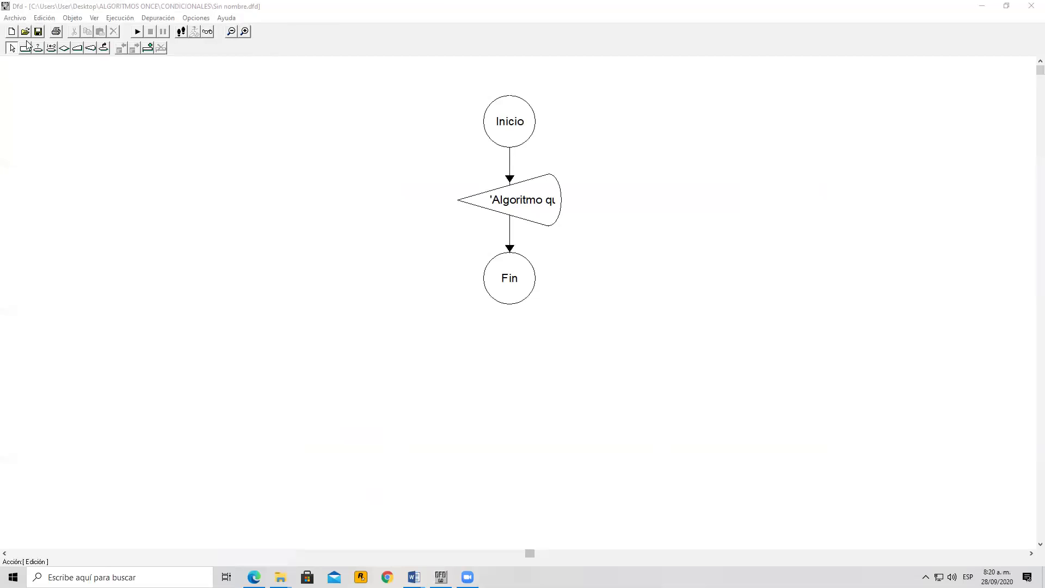
Review the exercise statement stored in the first output block and close it without changes.
left_click(546, 193)
double_click(546, 192)
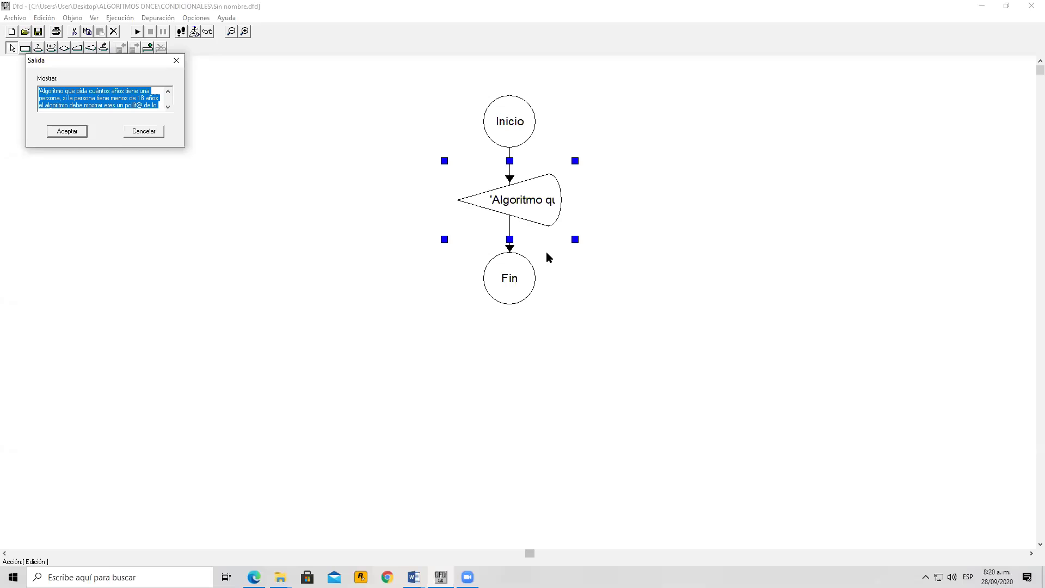
left_click(64, 133)
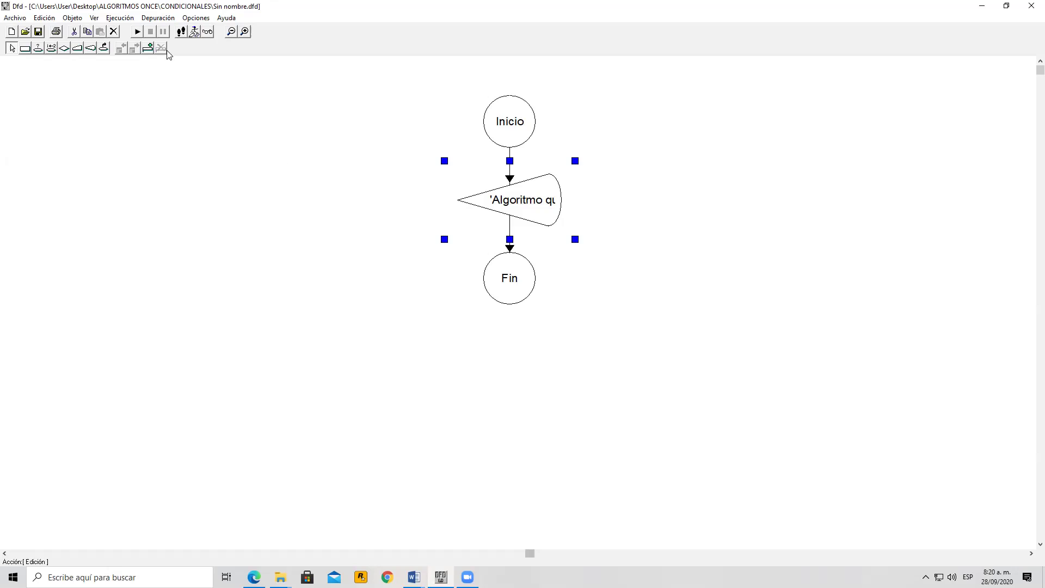
Insert a second output block below the exercise statement that shows 'Por favor escriba su edad'.
left_click(90, 47)
left_click(511, 232)
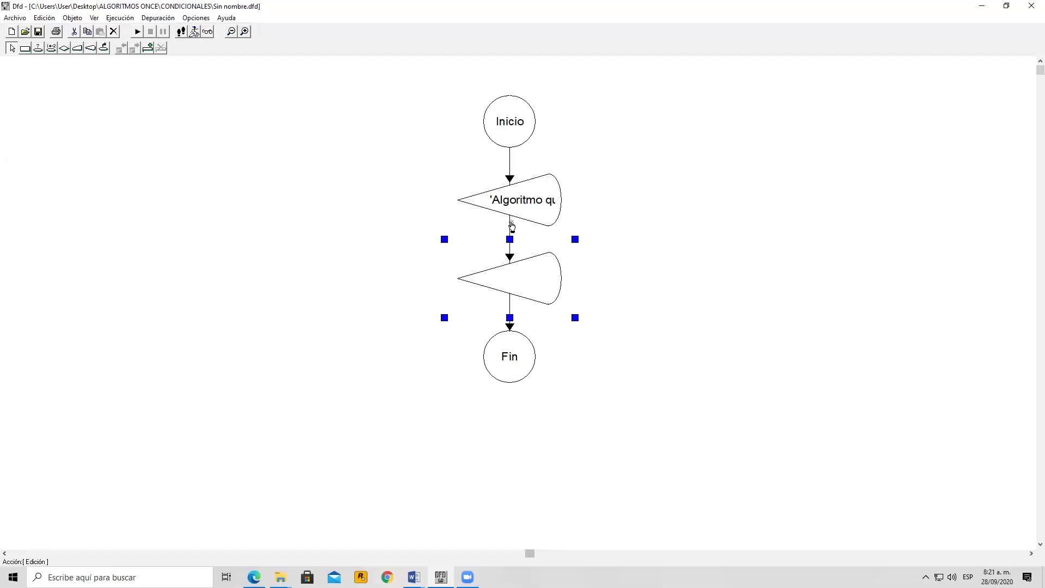
double_click(517, 302)
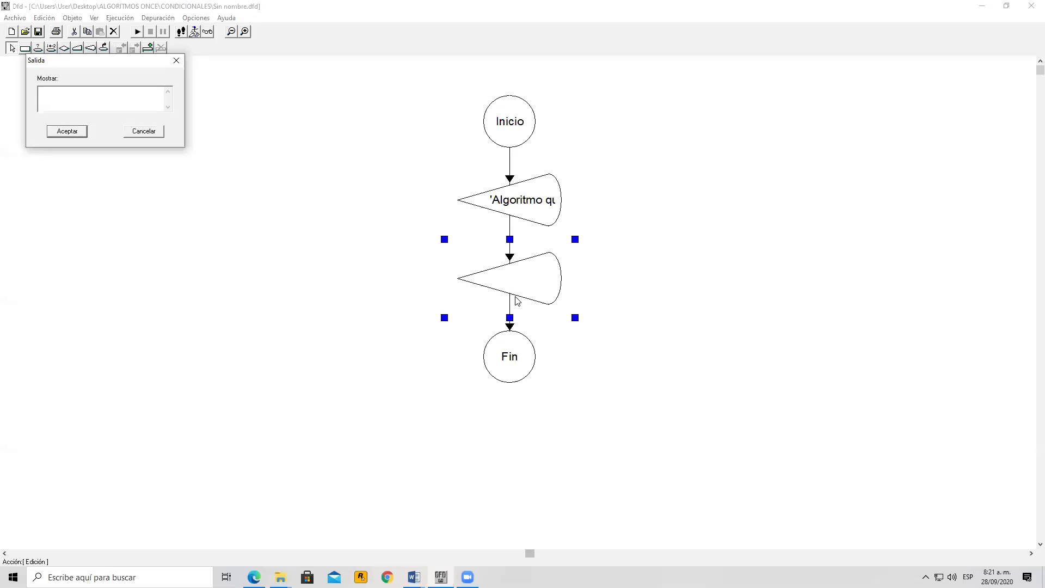
type("'Por favor escriba su edad")
left_click(58, 132)
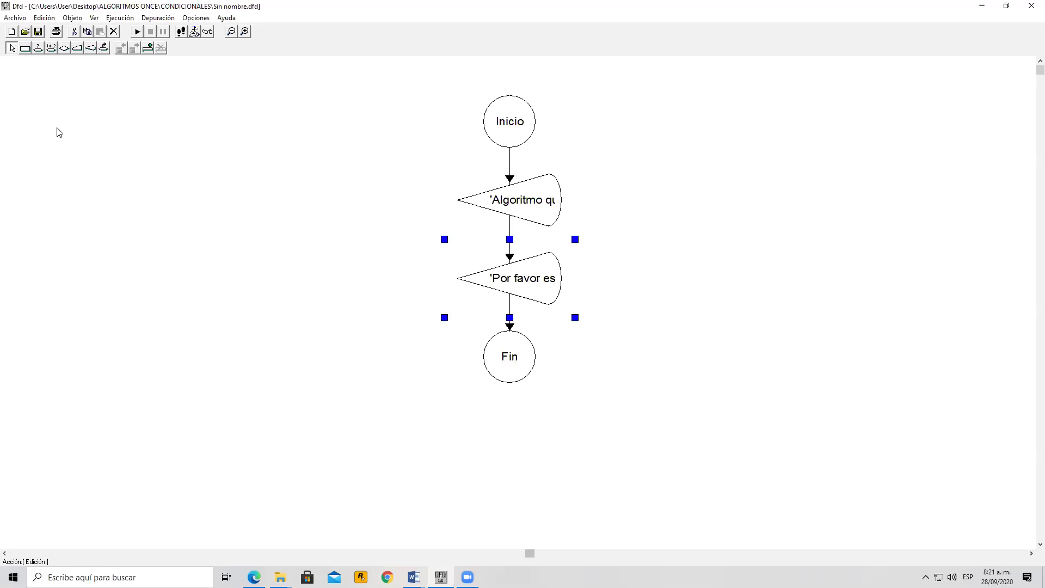
left_click(108, 155)
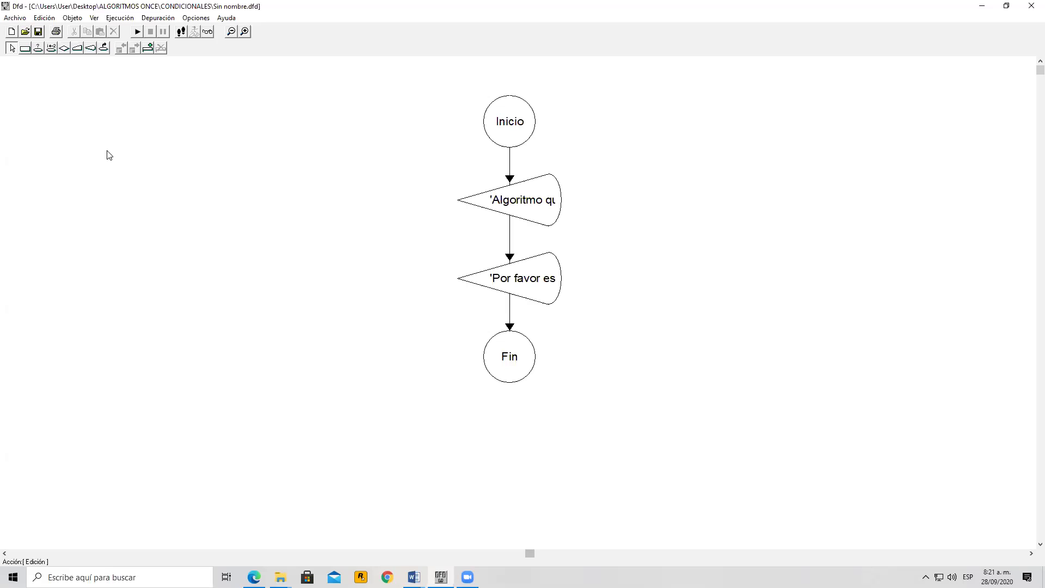
Insert a Lectura block between the age prompt and Fin and open it for editing.
left_click(79, 48)
left_click(507, 310)
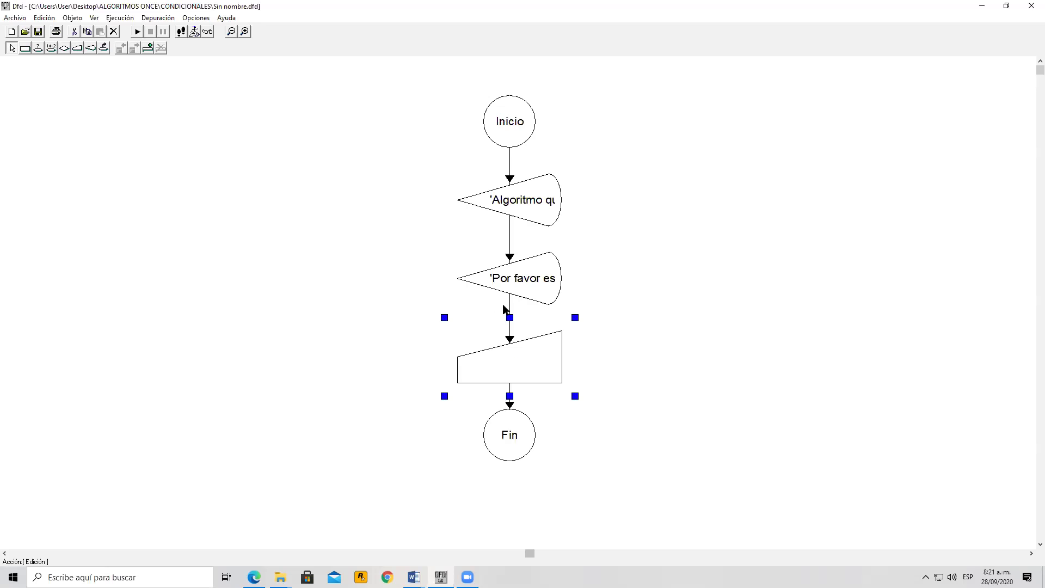
double_click(513, 371)
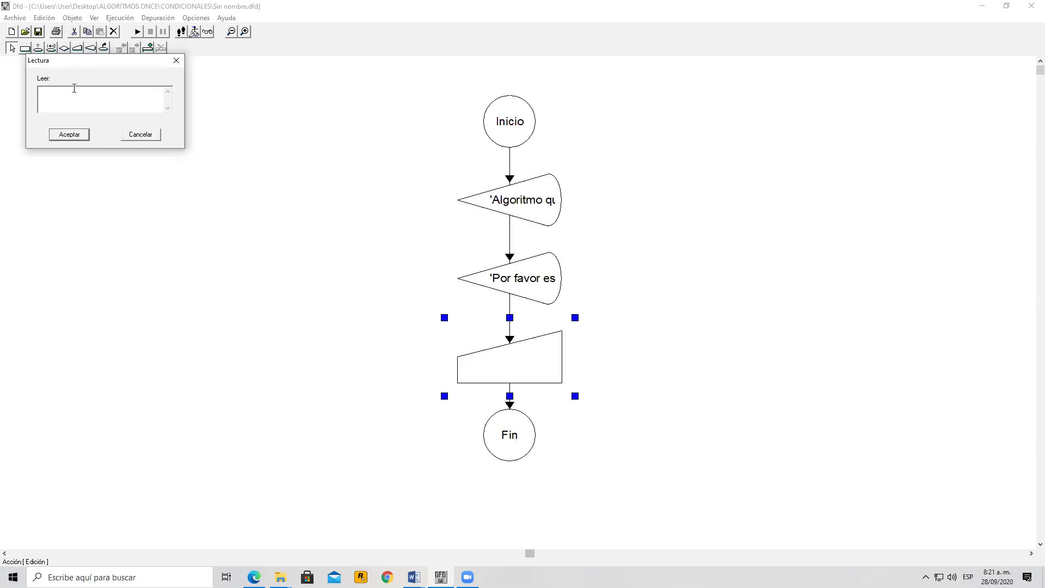
left_click_drag(95, 68, 230, 167)
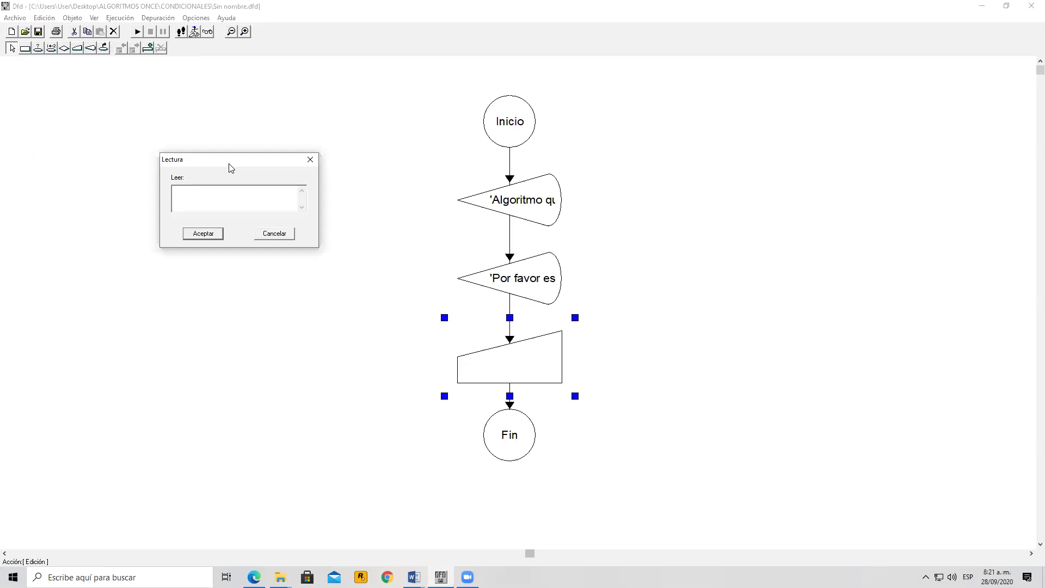